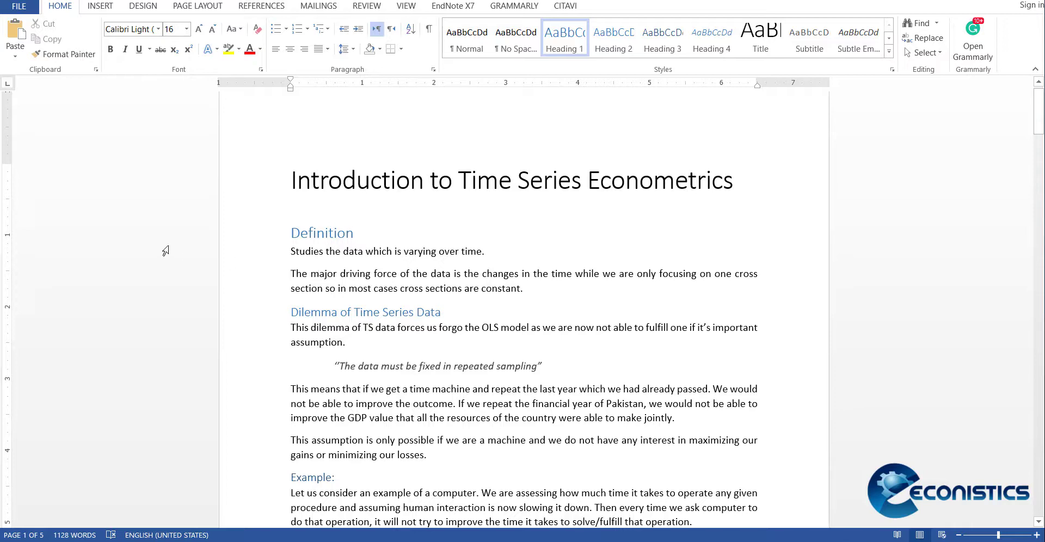
Step: Examine which heading styles are applied to the first page's headings, from Definition through Type of Variables in TS
left_click(140, 243)
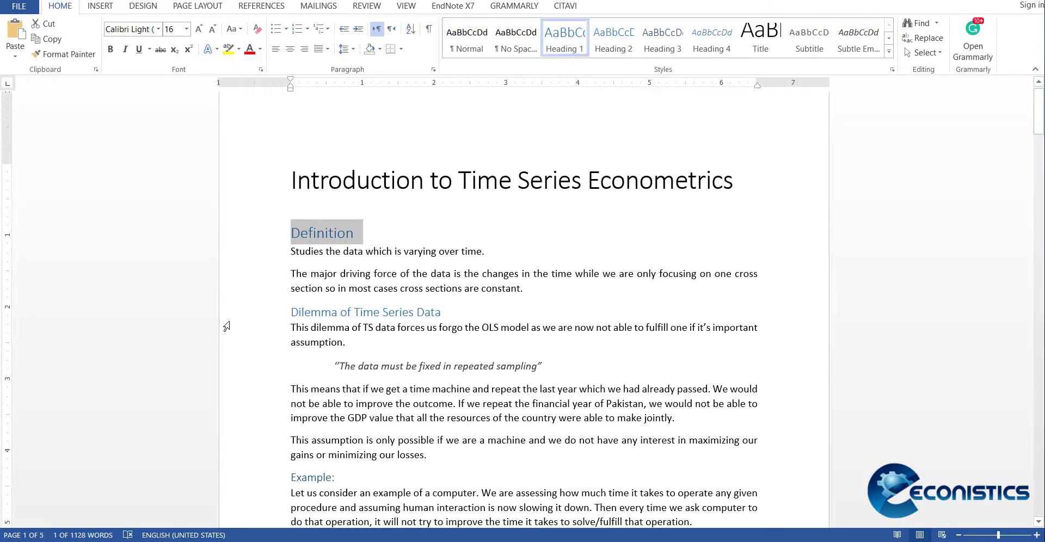
left_click(226, 328)
left_click(195, 319)
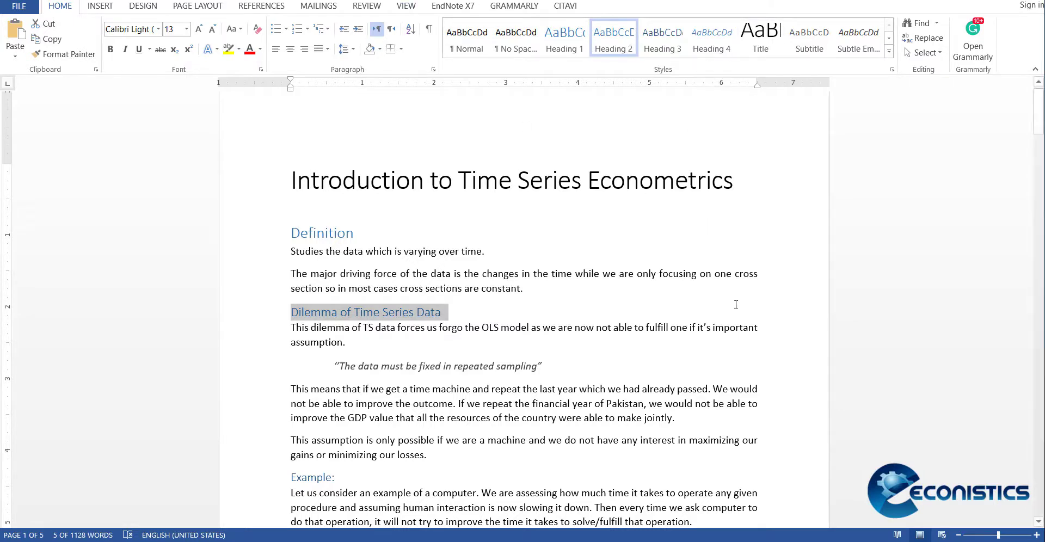
scroll(660, 378, "down", 1)
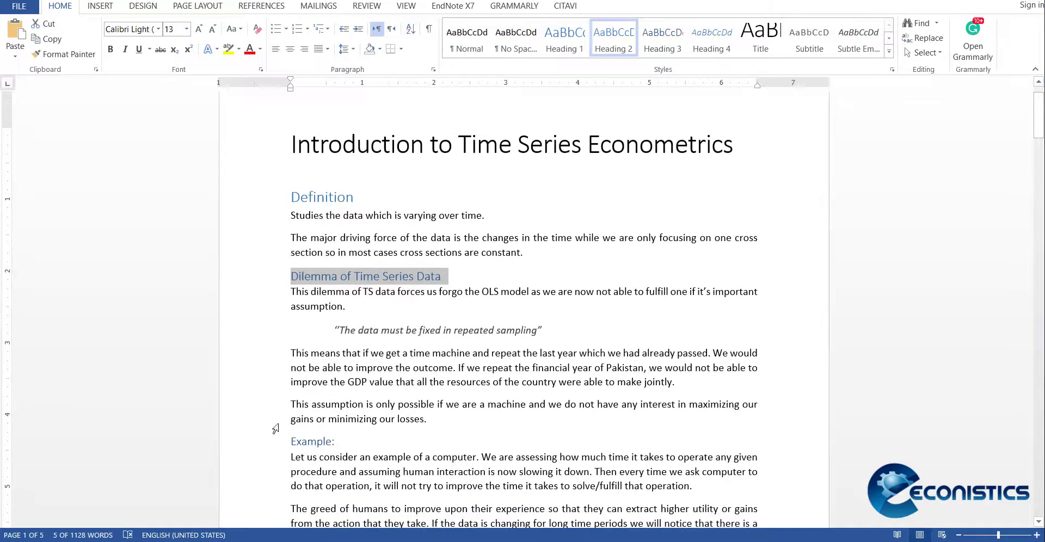
left_click(190, 451)
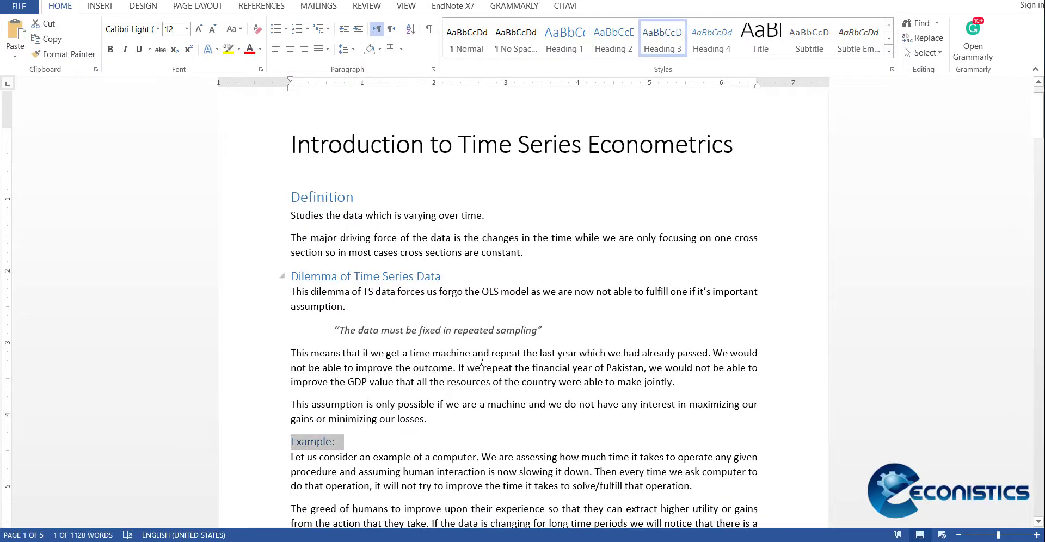
scroll(481, 360, "down", 3)
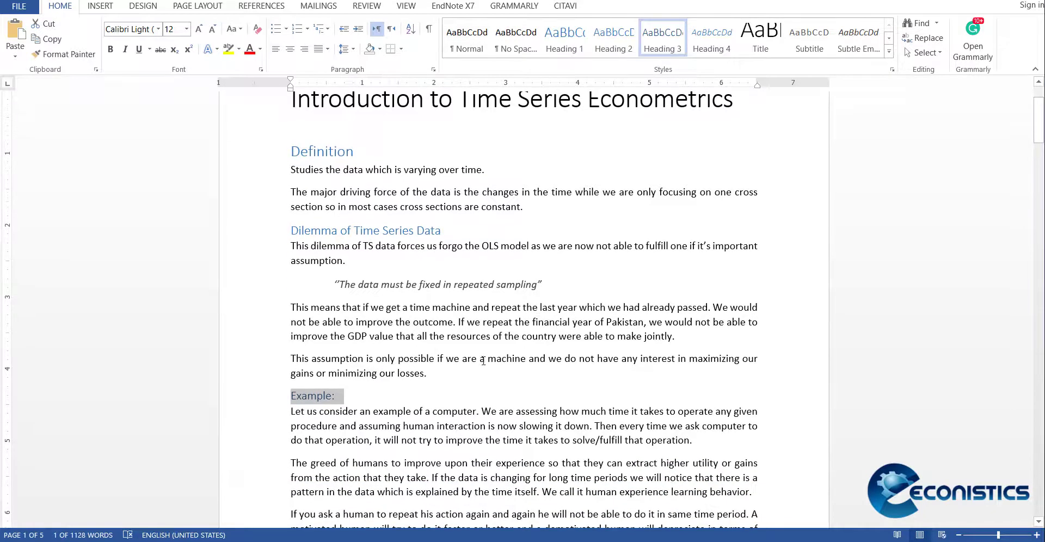
scroll(488, 395, "down", 1)
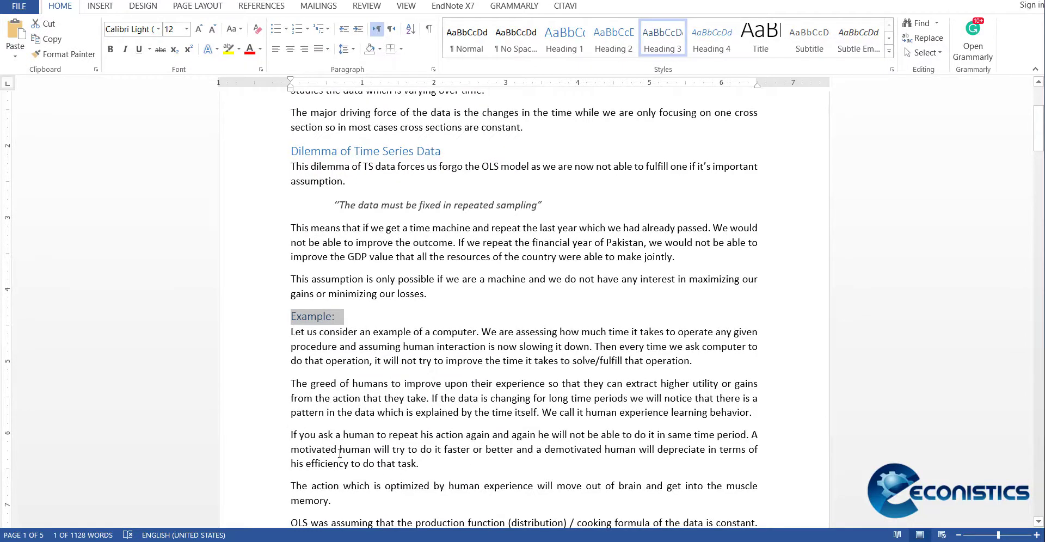
scroll(340, 453, "down", 5)
left_click(190, 444)
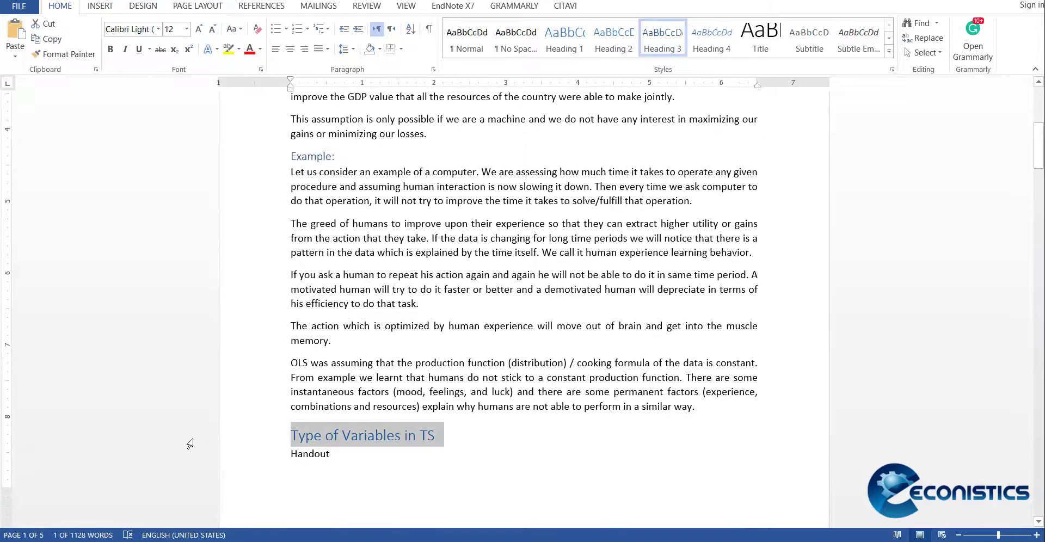
Step: Examine the headings and their styles on the following pages, from Patterns in TS Data through Volatility Modelling
scroll(523, 501, "down", 10)
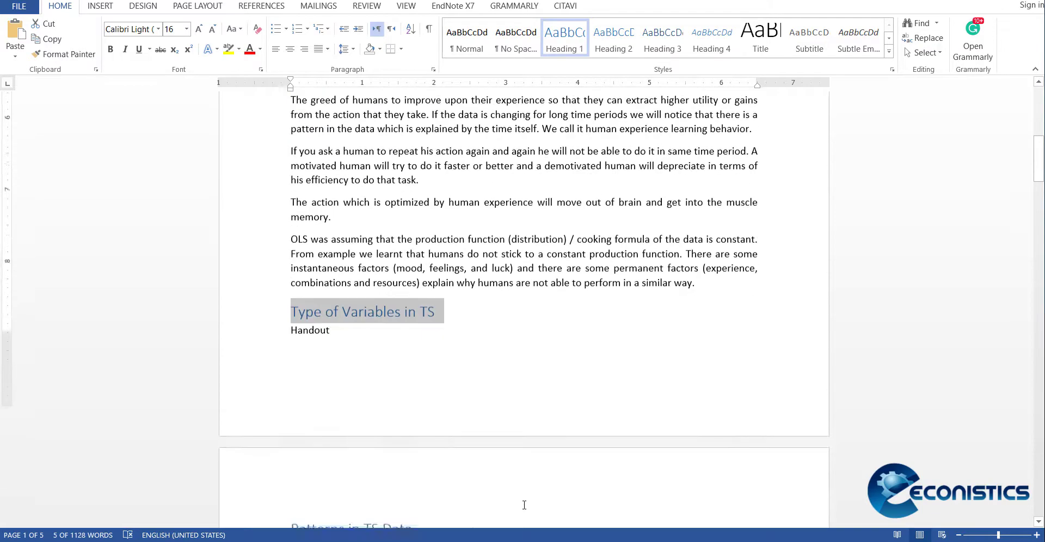
left_click(134, 367)
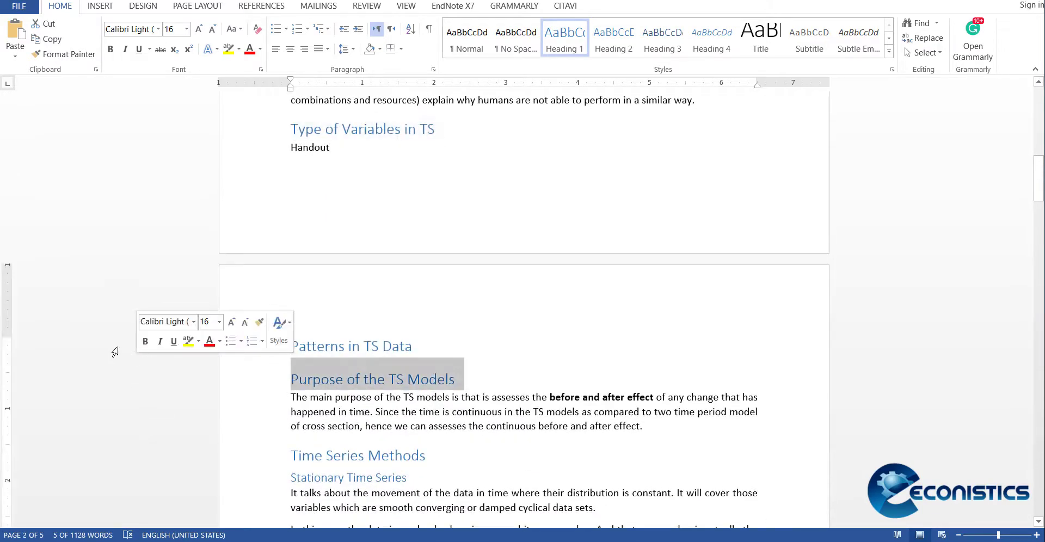
left_click(115, 350)
left_click(158, 379)
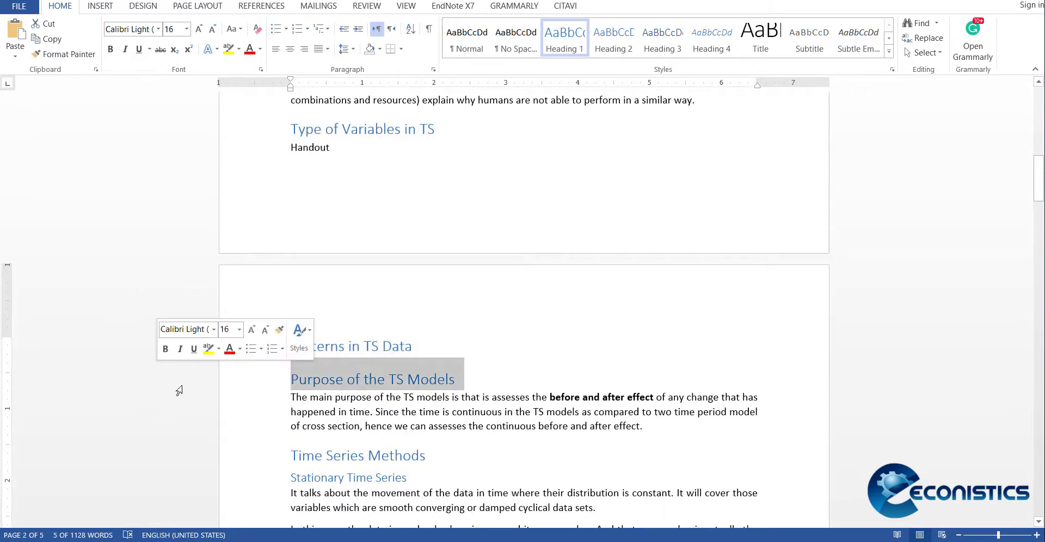
left_click(152, 427)
left_click(161, 460)
left_click(154, 478)
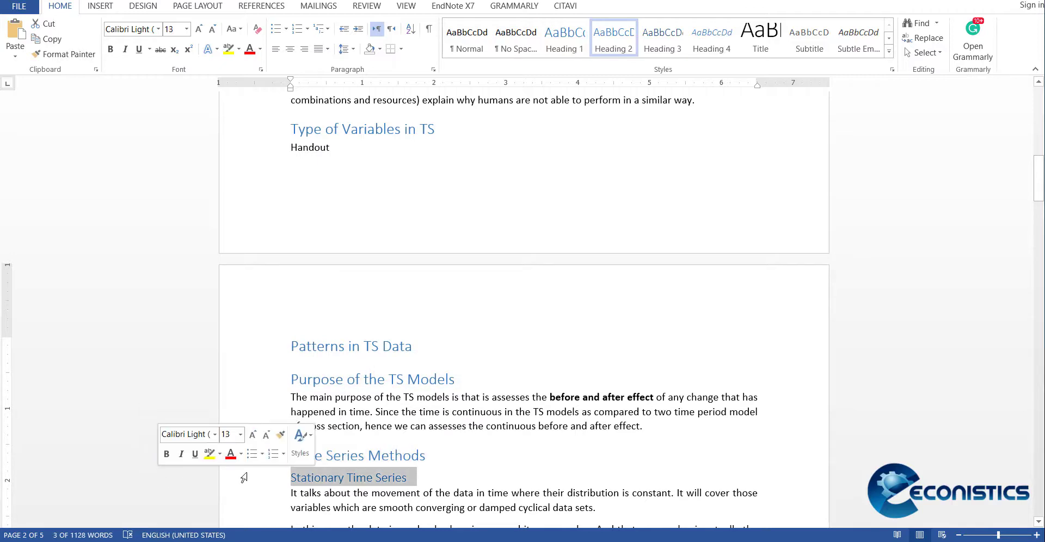
scroll(566, 438, "down", 5)
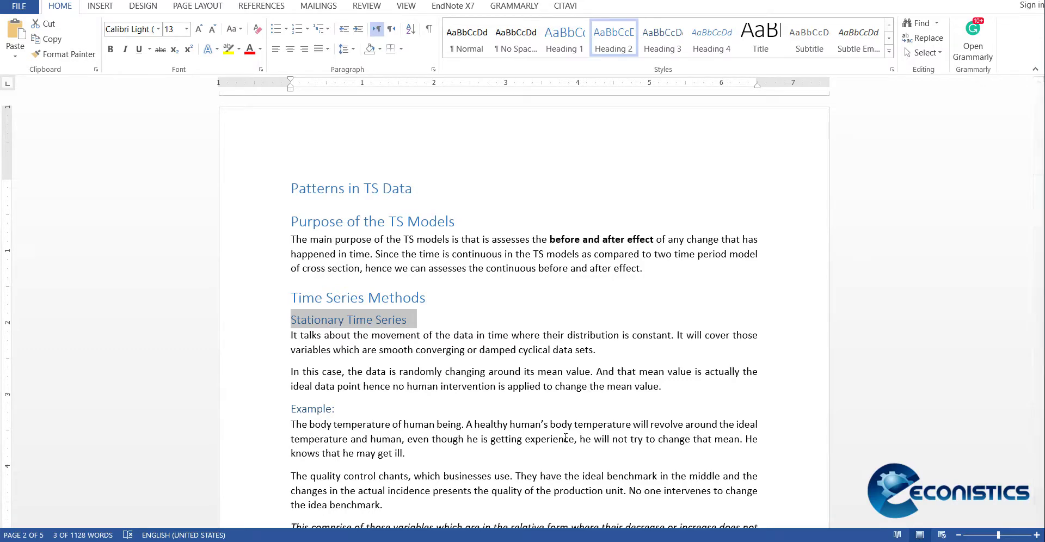
scroll(500, 417, "down", 1)
scroll(500, 417, "down", 14)
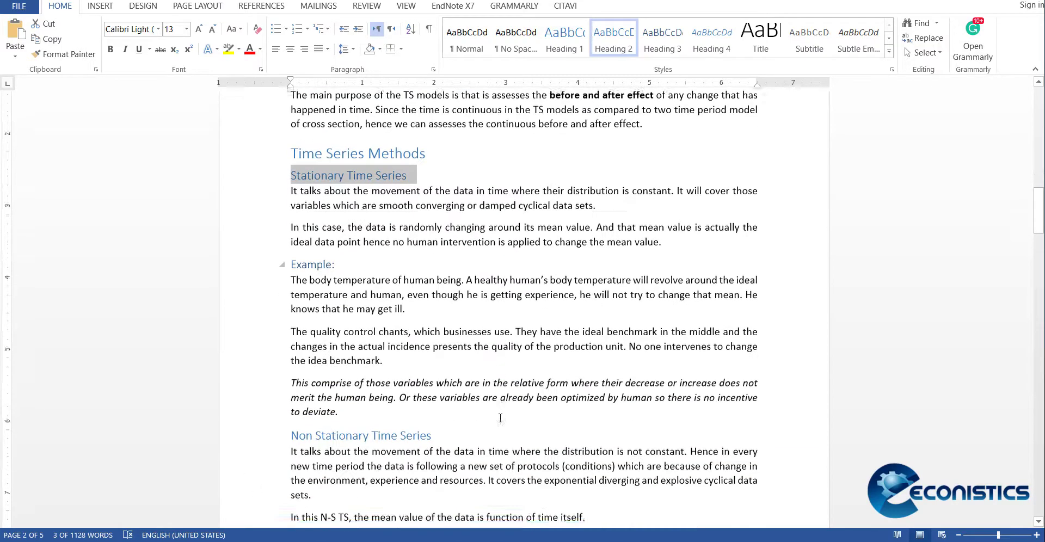
scroll(499, 417, "down", 1)
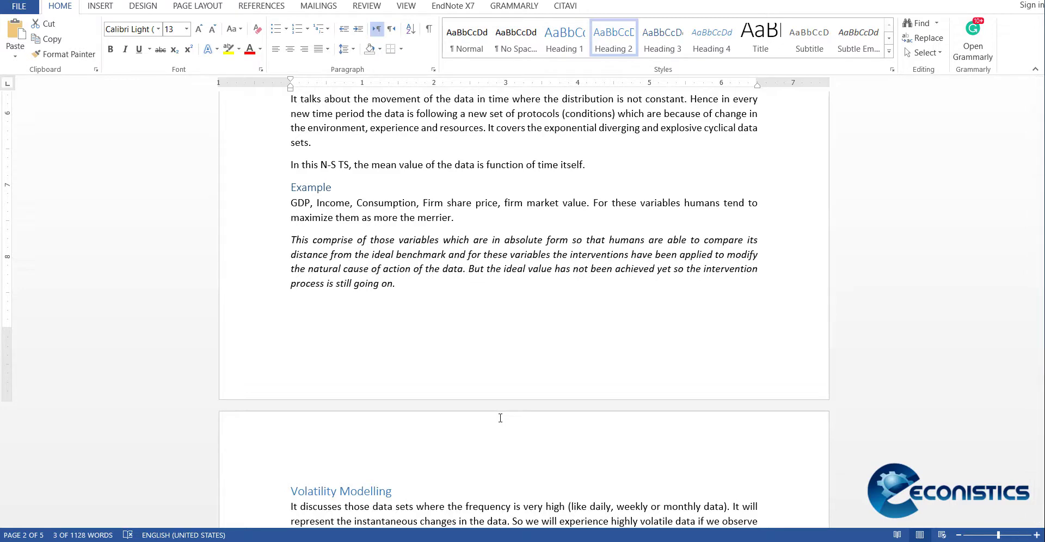
scroll(451, 396, "down", 3)
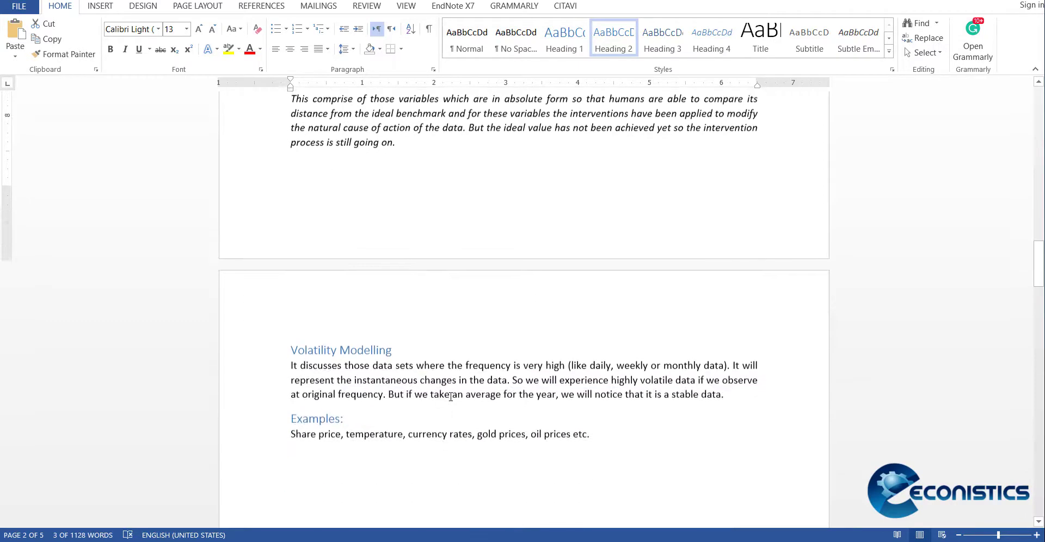
scroll(451, 397, "up", 10)
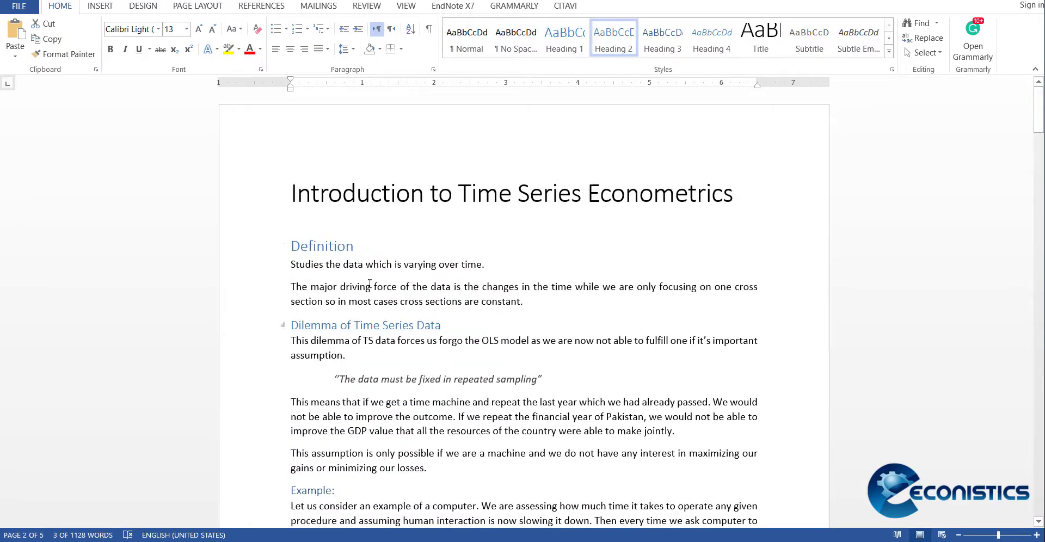
Step: Insert an empty line between the document title and the Definition heading
left_click(409, 217)
key("Return")
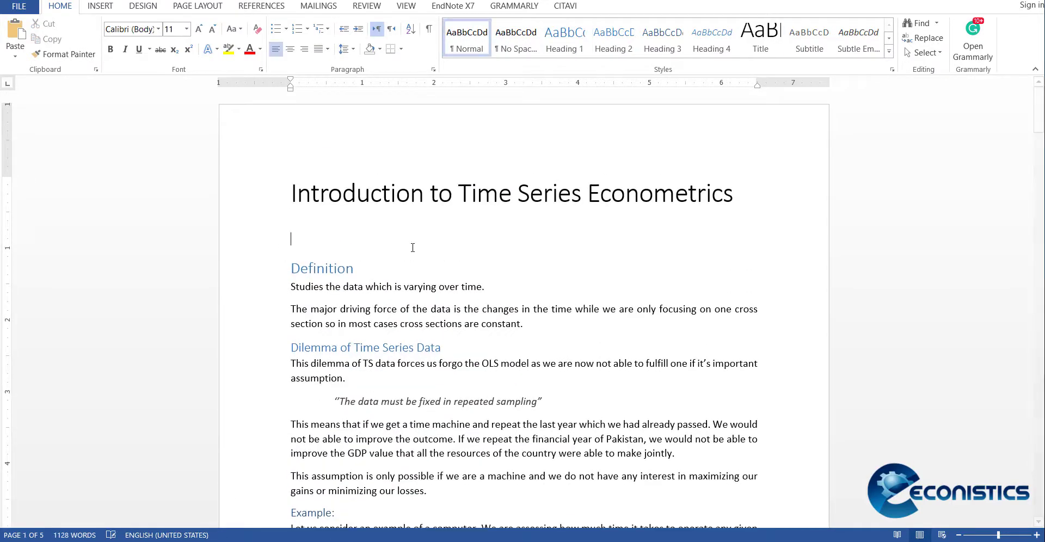
key("Up")
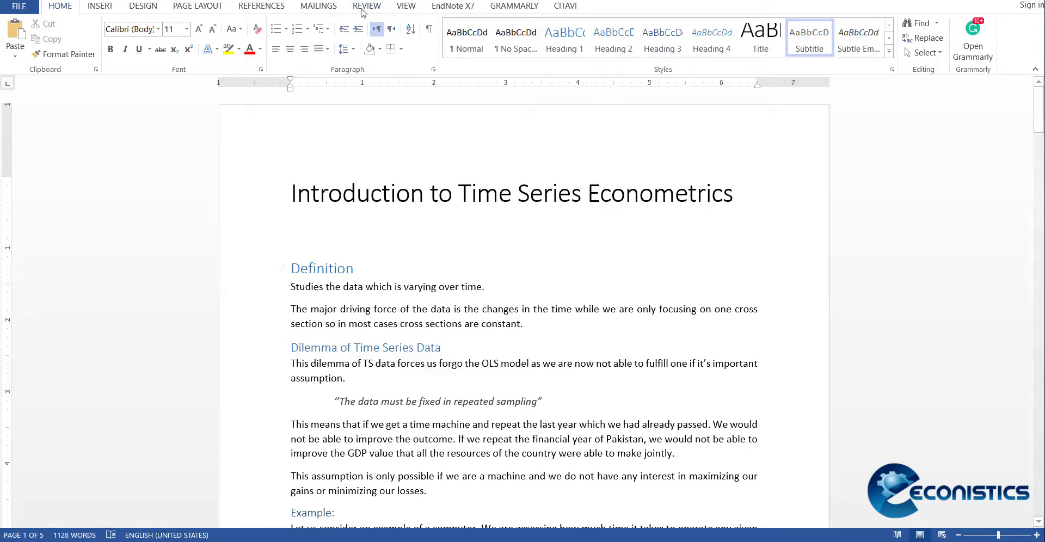
Step: Add right-aligned plain page numbers at the bottom of the pages and return to the body text
left_click(100, 6)
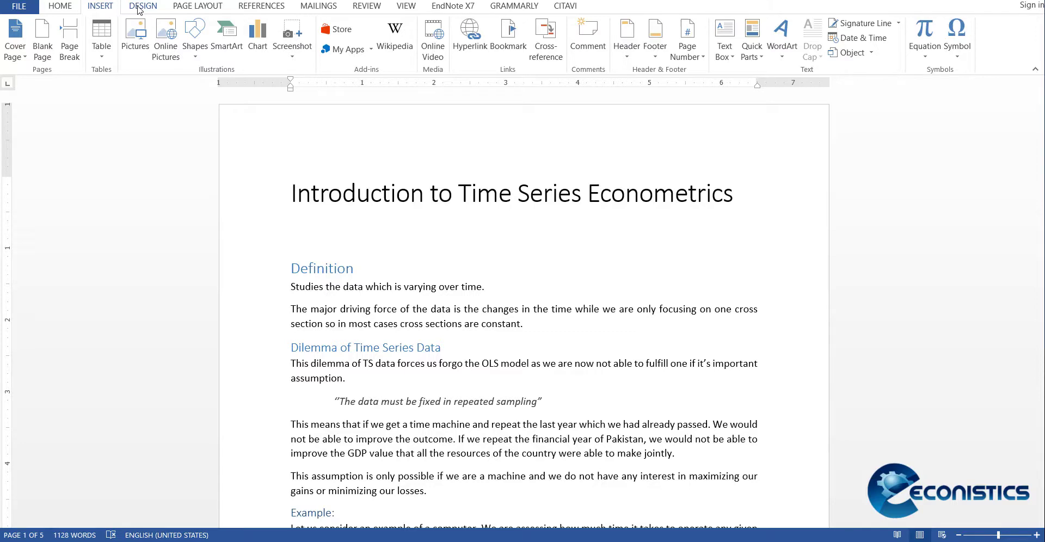
left_click(689, 54)
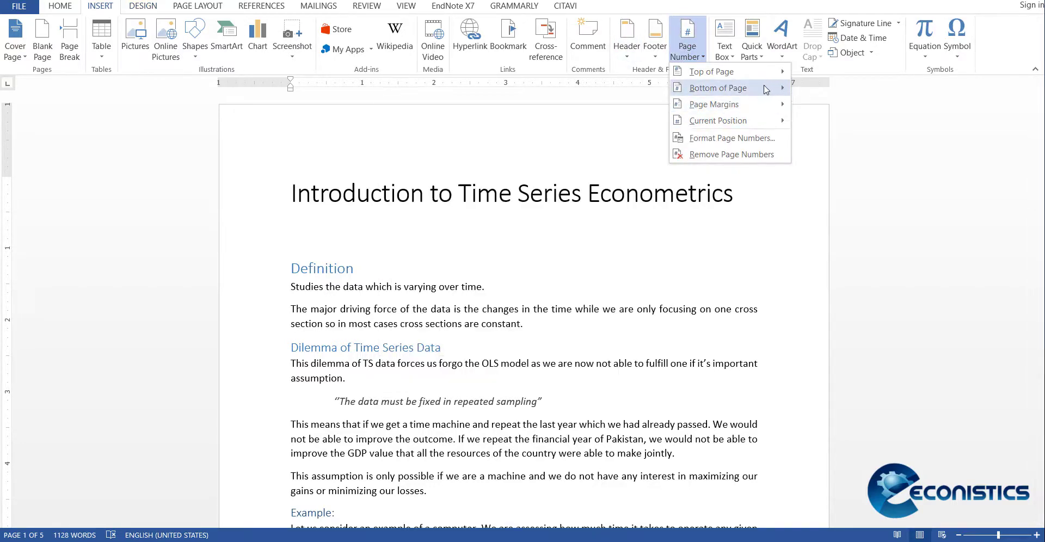
mouse_move(764, 89)
left_click(587, 266)
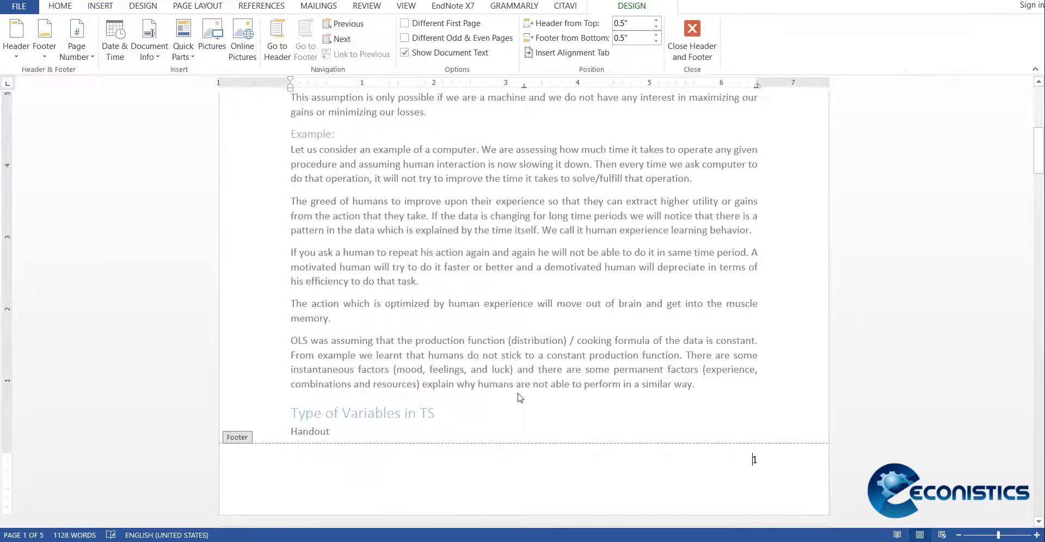
double_click(551, 388)
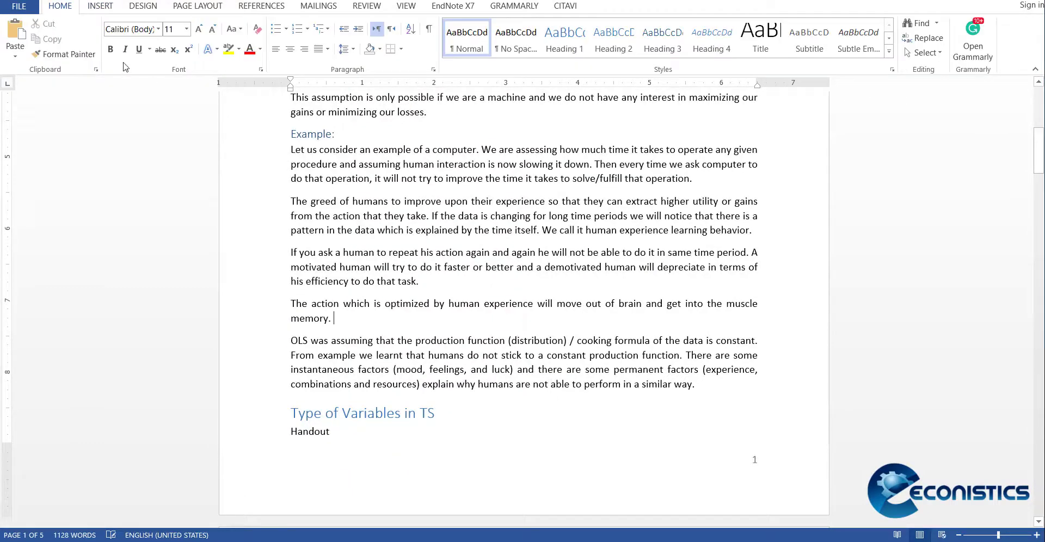
Step: Insert the Automatic Table 1 table of contents on the empty line below the document title
left_click(143, 6)
left_click(187, 7)
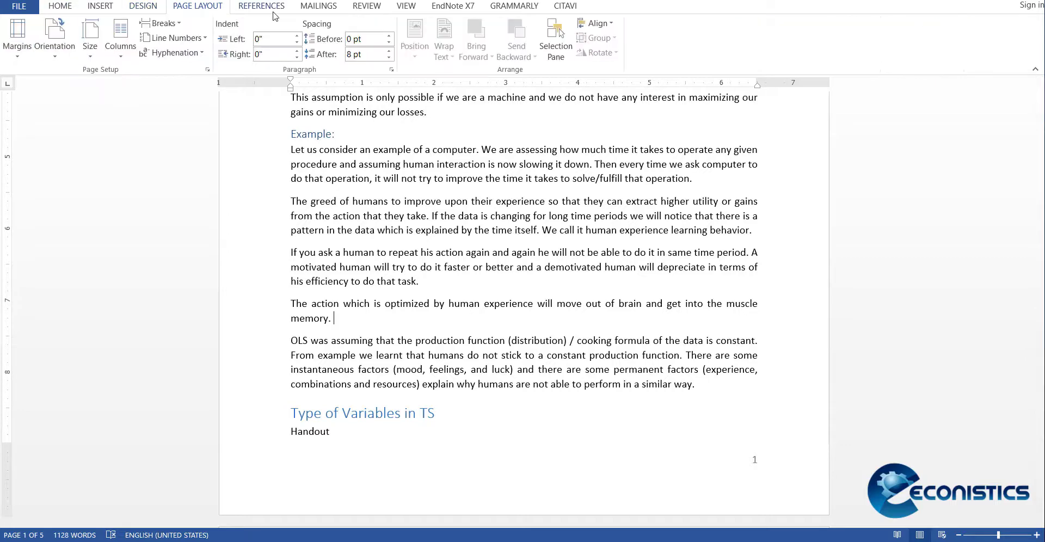
left_click(262, 6)
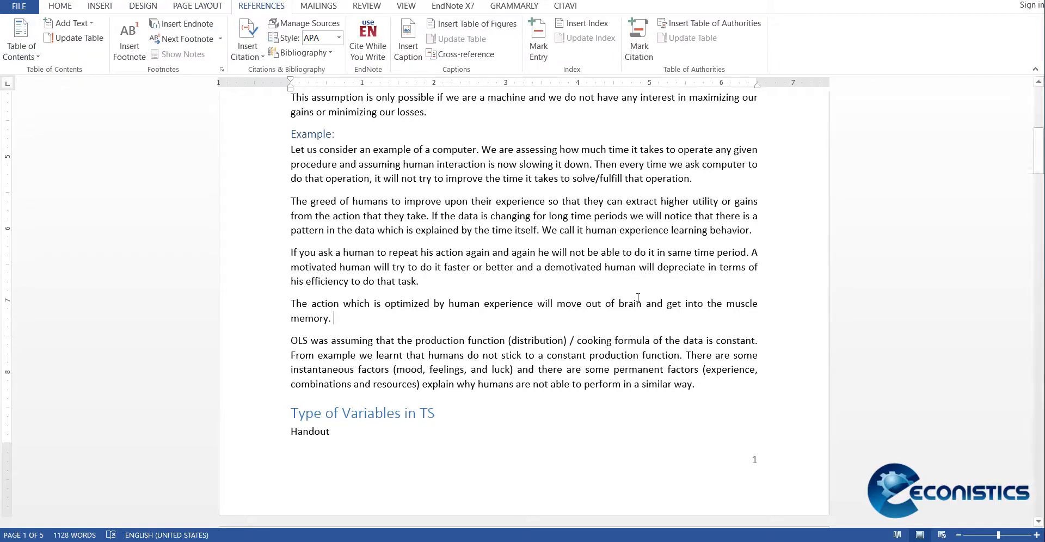
scroll(635, 299, "up", 7)
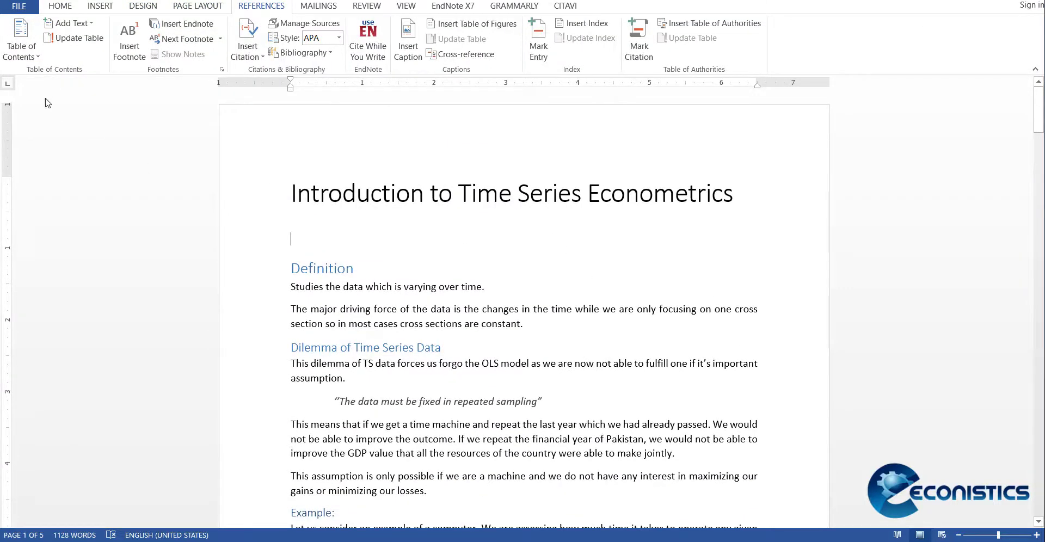
left_click(24, 51)
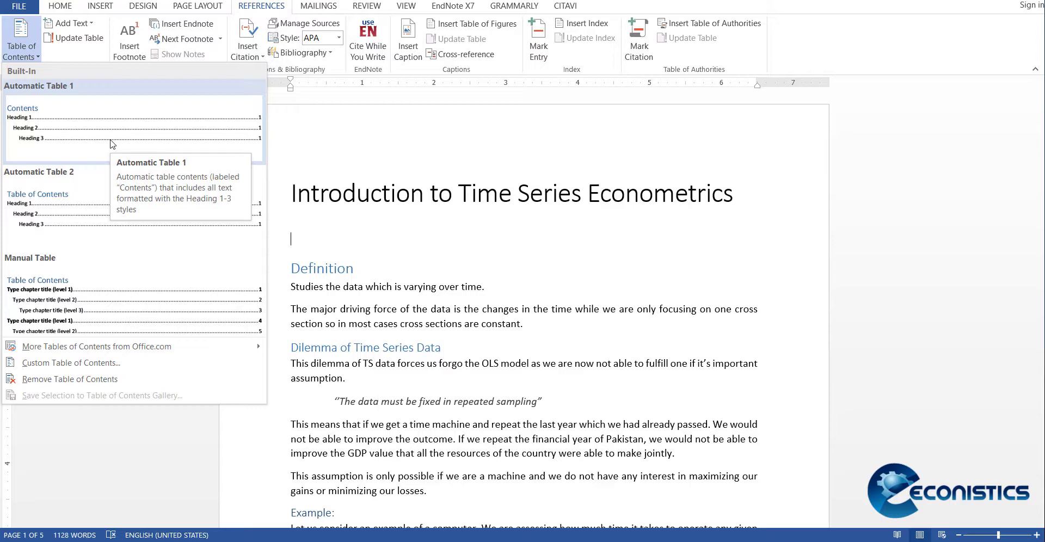
left_click(113, 144)
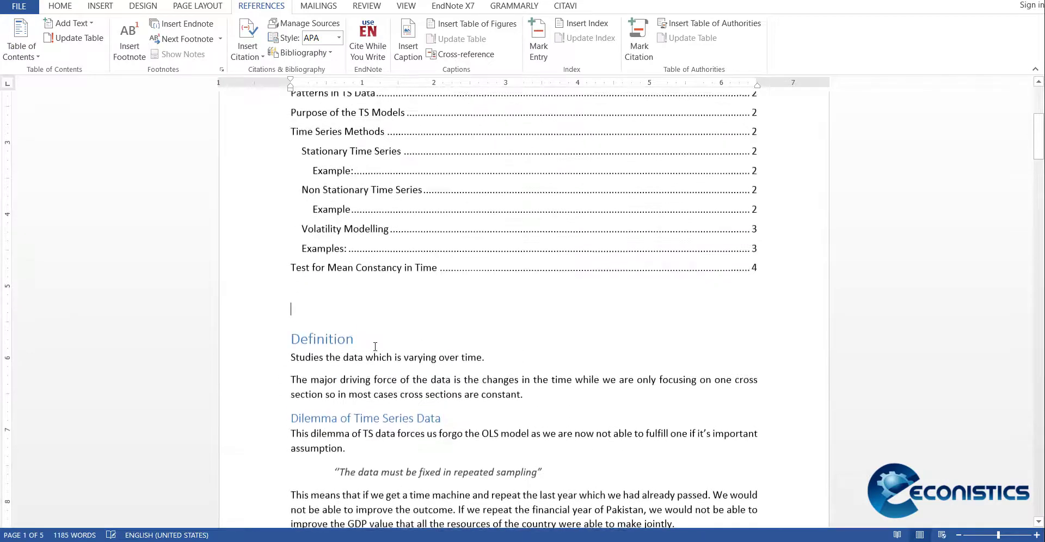
scroll(245, 354, "up", 4)
scroll(245, 354, "down", 2)
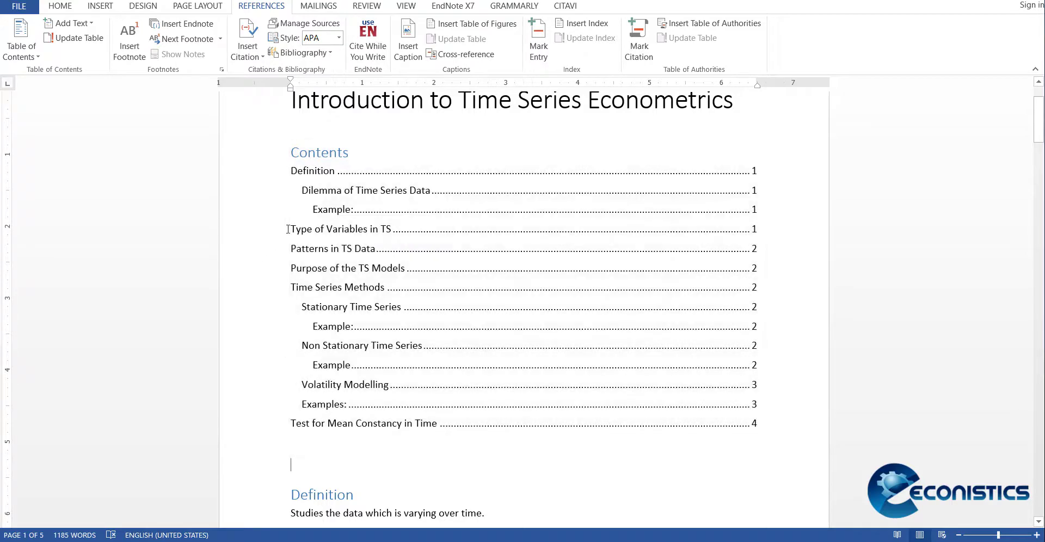
right_click(330, 207)
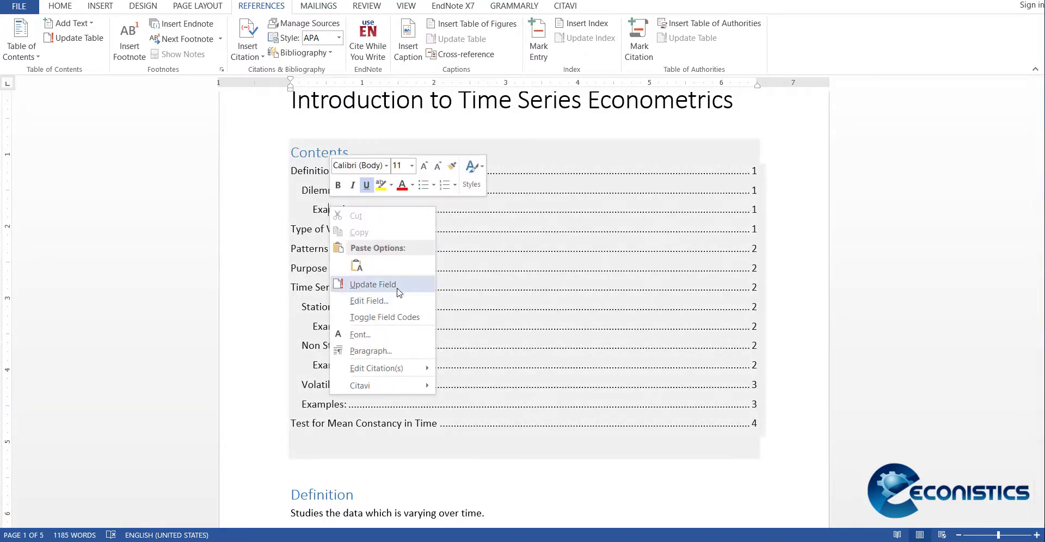
left_click(374, 284)
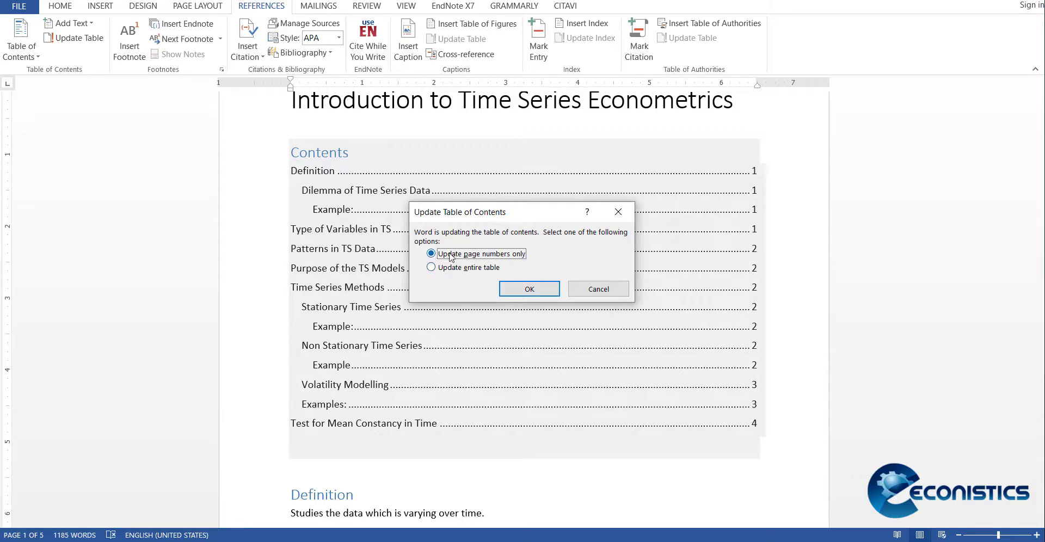
left_click(594, 288)
Step: Apply the Heading 4 style to the paragraph starting "This means that if we get a time machine"
scroll(533, 359, "down", 6)
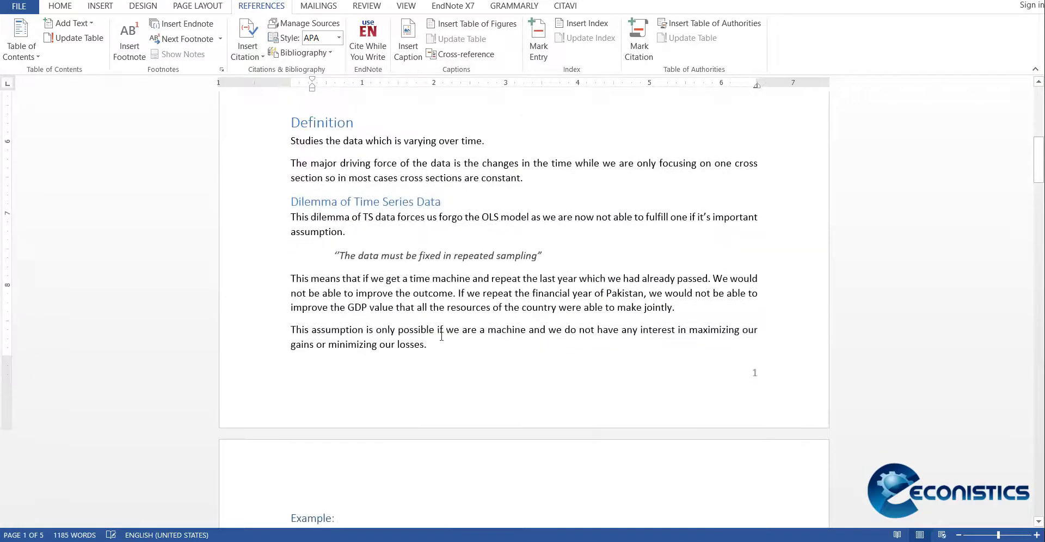
left_click(281, 279)
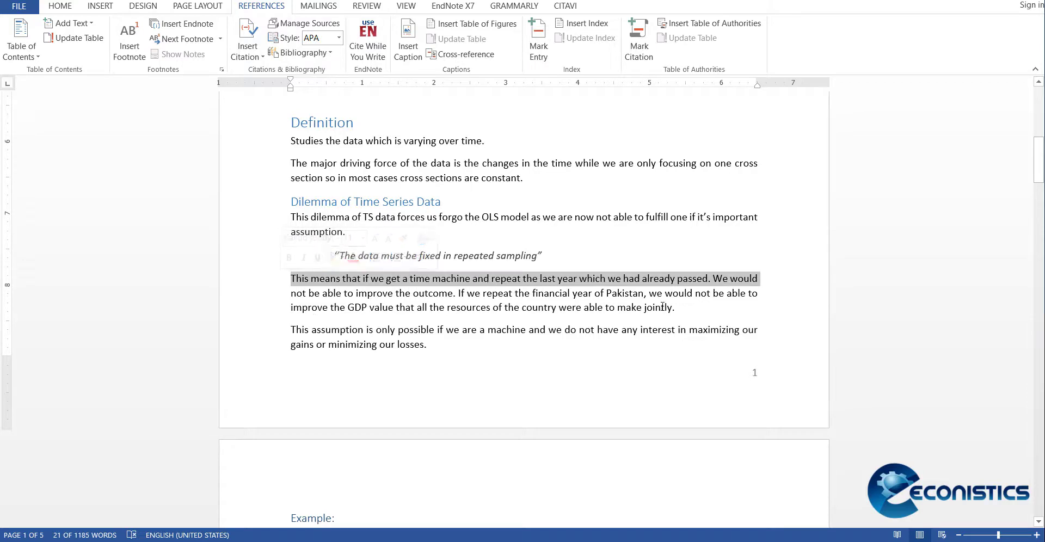
left_click_drag(680, 307, 221, 284)
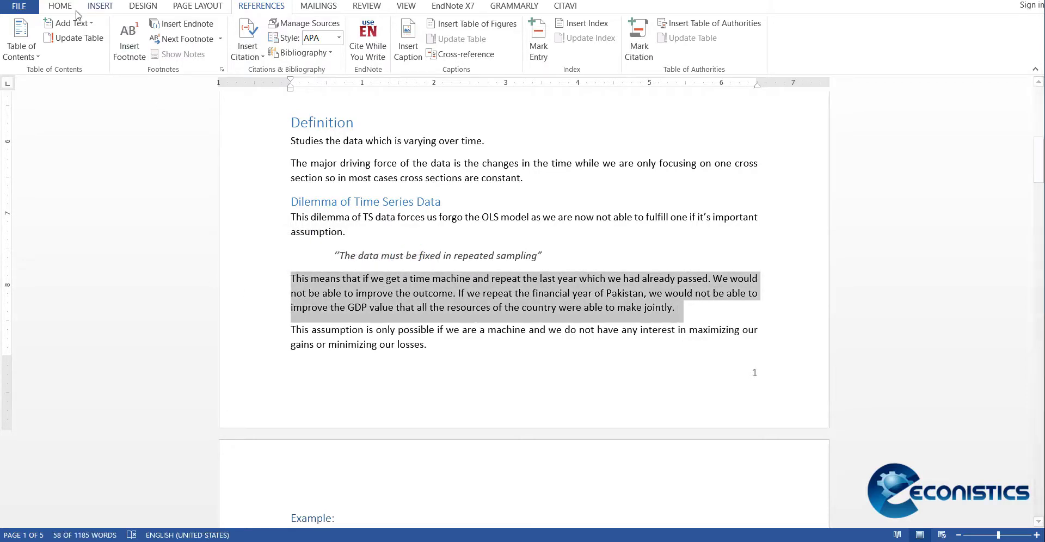
left_click(60, 6)
left_click(689, 34)
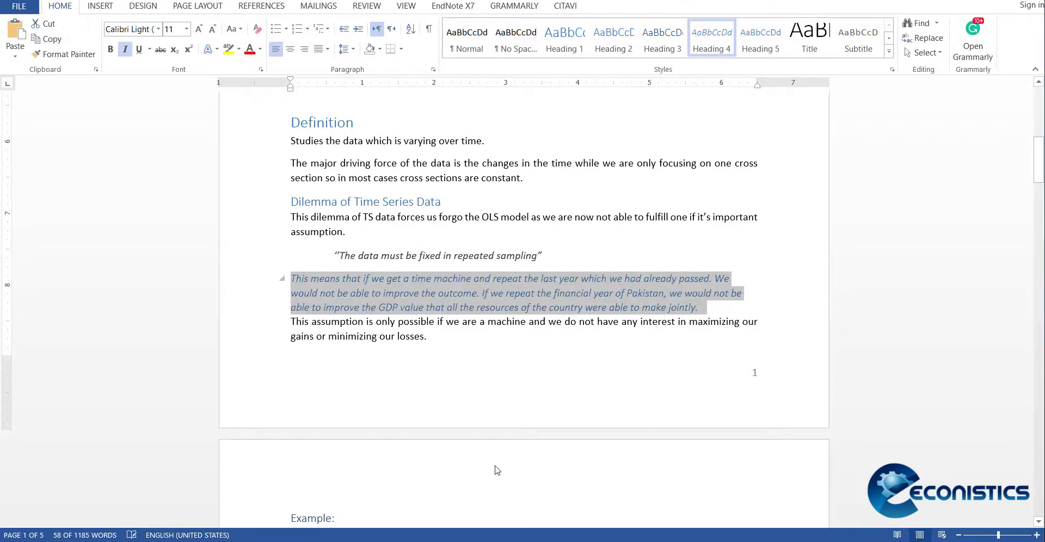
left_click(535, 374)
Step: Update the entire table of contents to reflect the Heading 4 paragraph, and check its entries
scroll(536, 372, "up", 10)
scroll(537, 371, "up", 3)
left_click(346, 300)
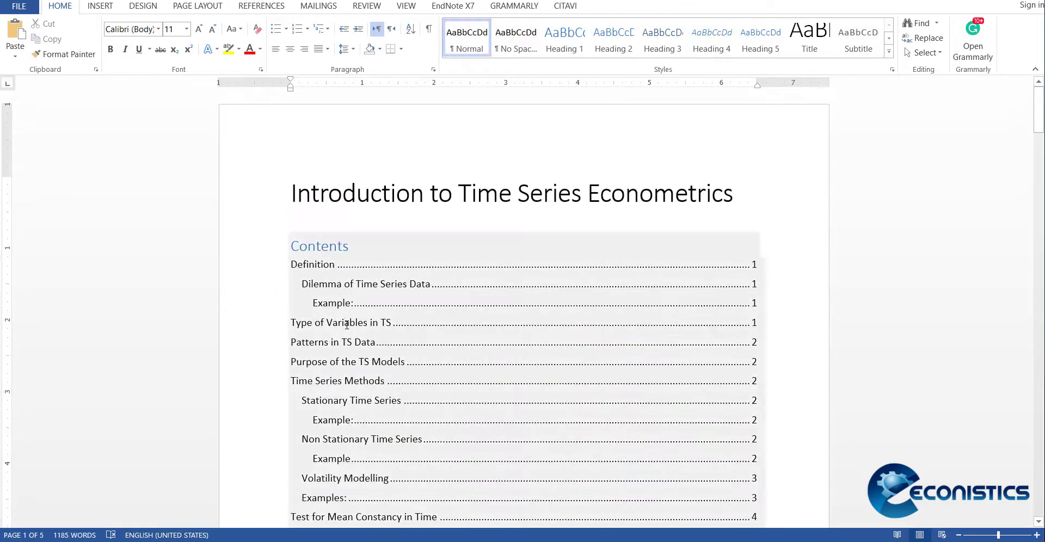
right_click(346, 301)
left_click(381, 401)
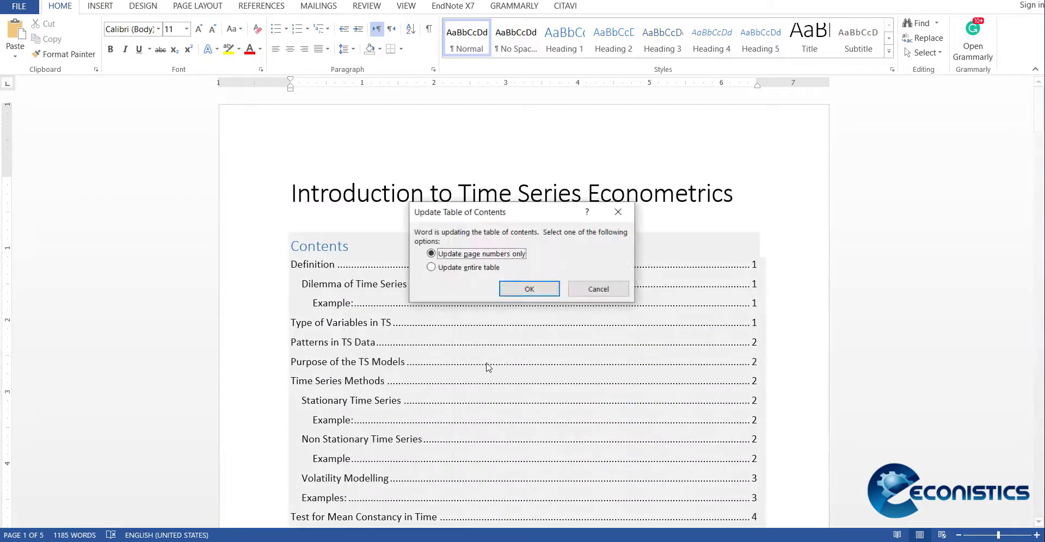
left_click(443, 269)
left_click(506, 289)
scroll(449, 401, "down", 4)
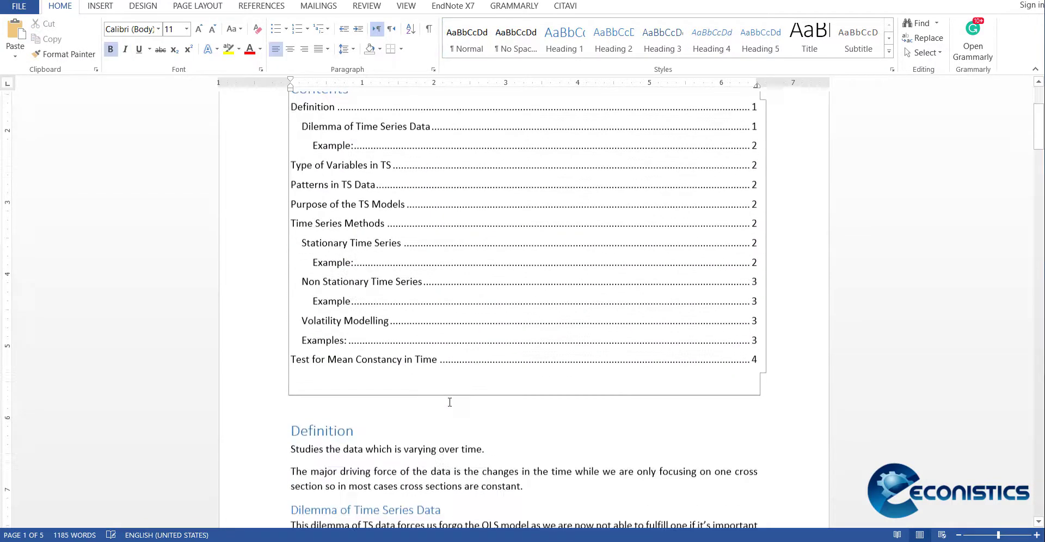
scroll(449, 402, "up", 1)
Step: Apply the Heading 3 style to the paragraph starting "This means that if we get a time machine"
scroll(450, 402, "down", 2)
scroll(449, 402, "down", 5)
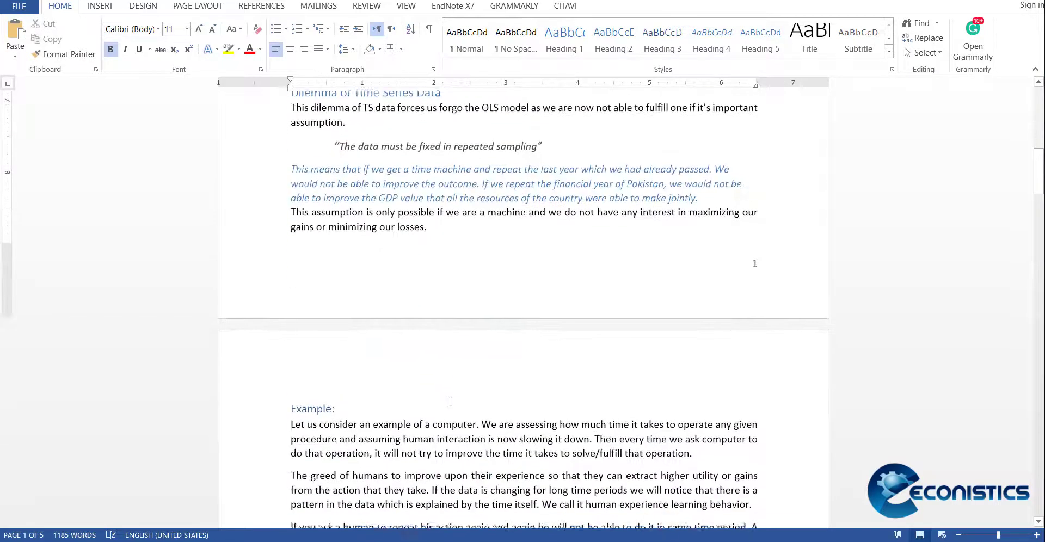
left_click(308, 166)
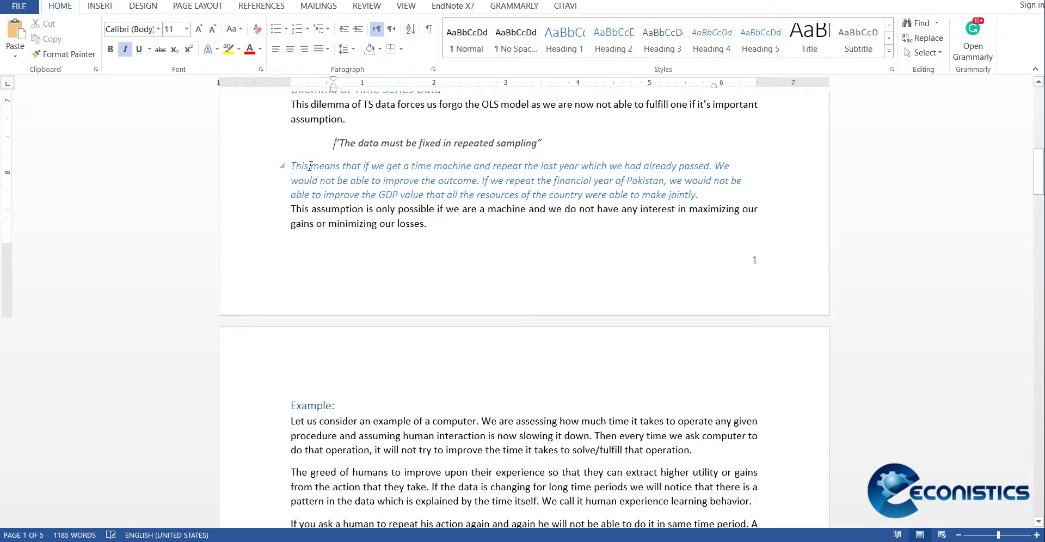
left_click(662, 41)
Step: Update the entire table of contents again and check the entry for the Heading 3 paragraph
scroll(511, 214, "up", 10)
left_click(301, 342)
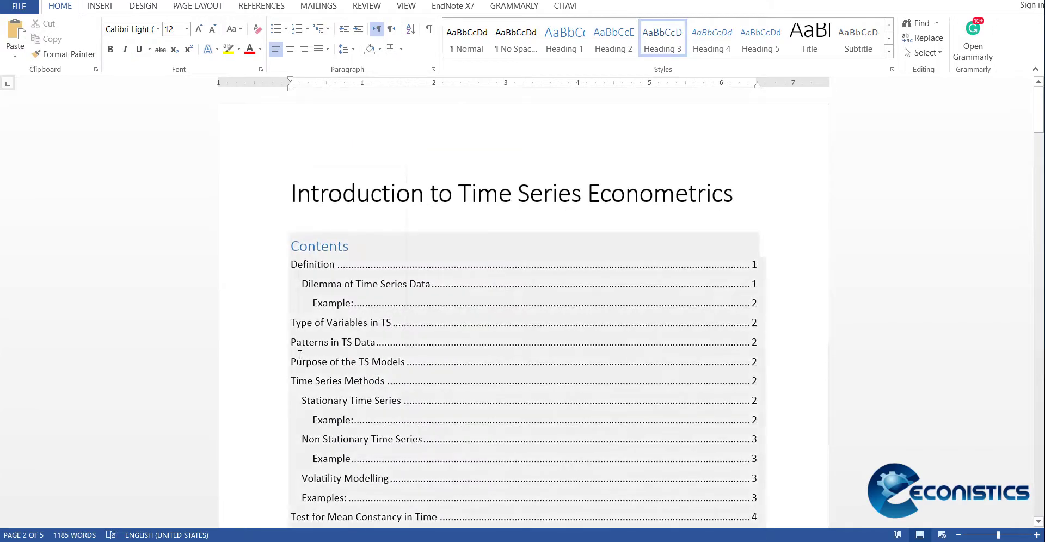
right_click(302, 344)
left_click(369, 257)
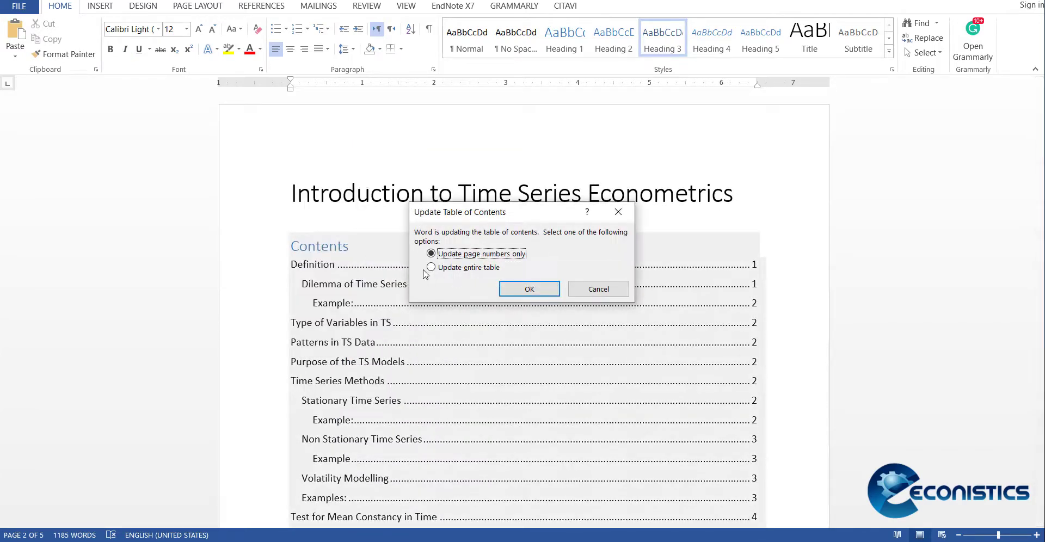
left_click(432, 266)
left_click(509, 292)
scroll(445, 344, "down", 1)
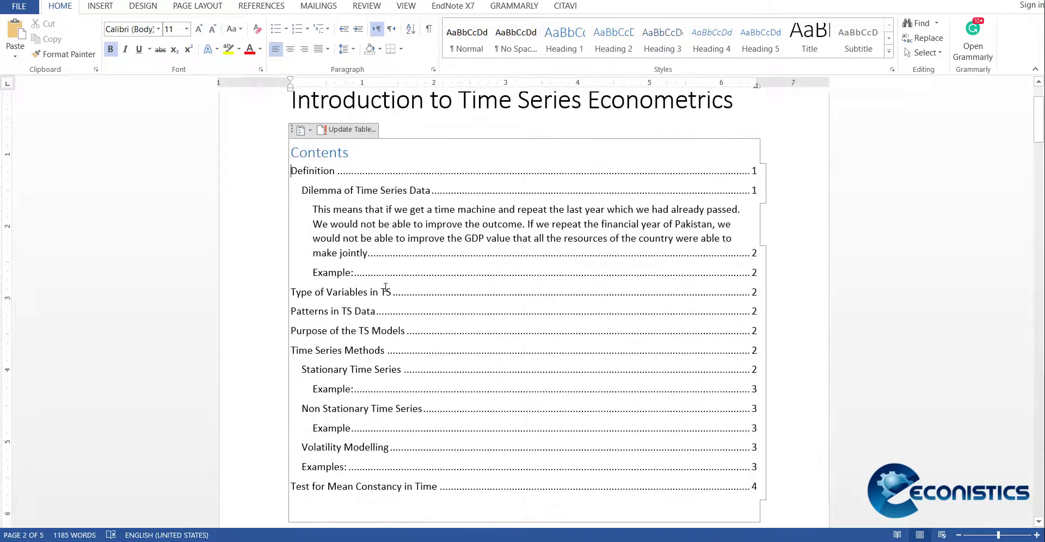
left_click(351, 235)
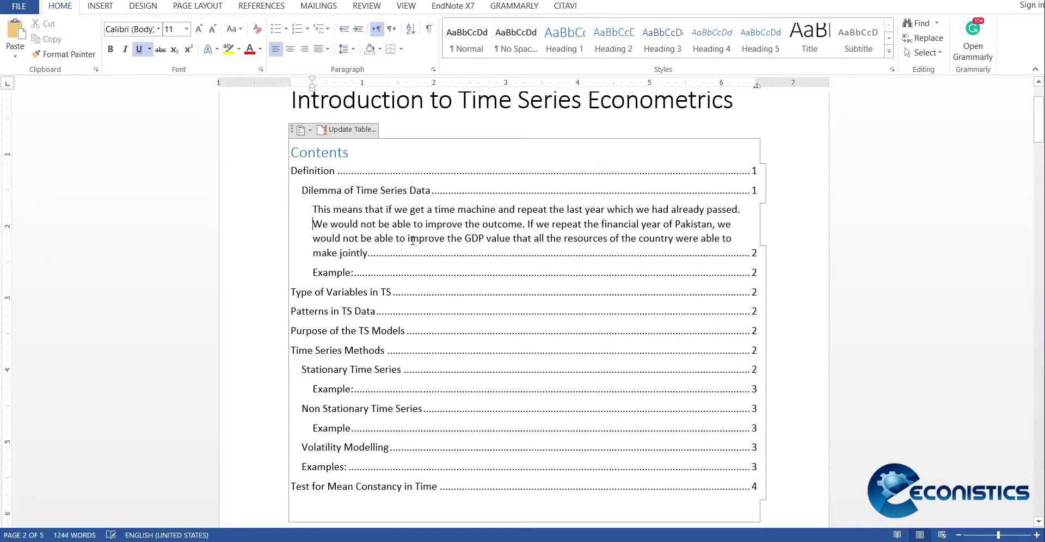
Step: Set the "This means that if we get a time machine" paragraph to the Normal style with justified alignment
scroll(412, 240, "down", 6)
scroll(412, 240, "down", 7)
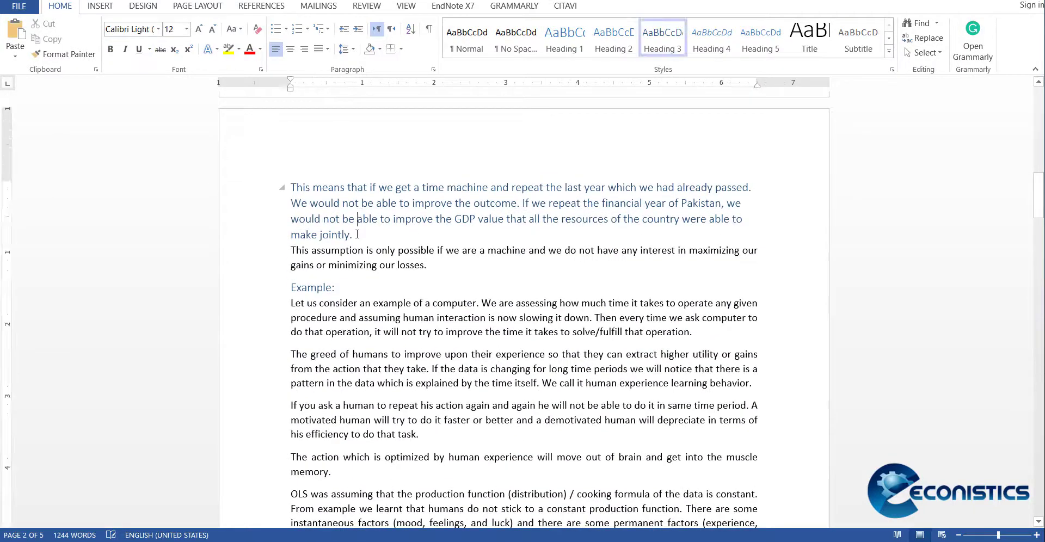
triple_click(357, 235)
left_click(460, 48)
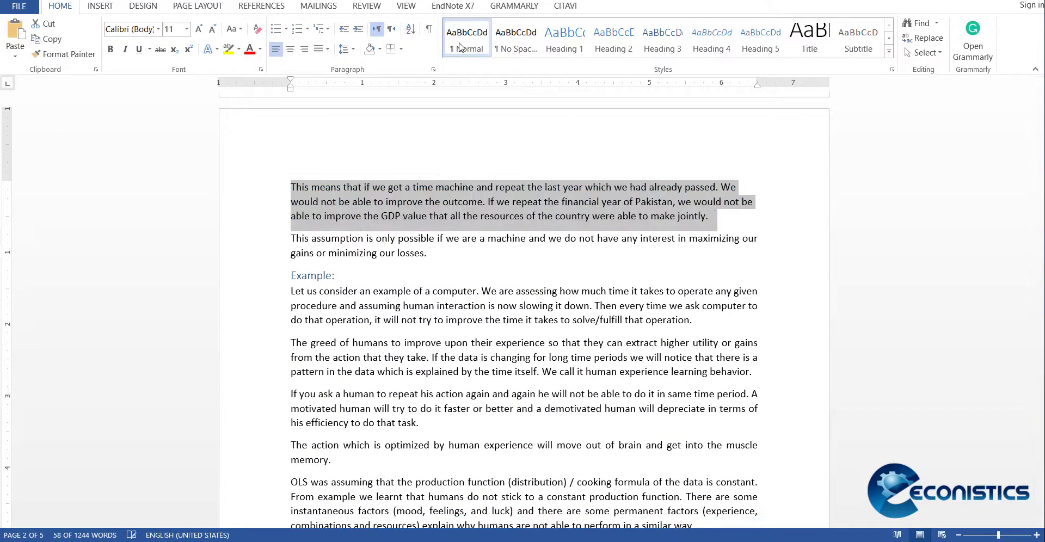
left_click(325, 50)
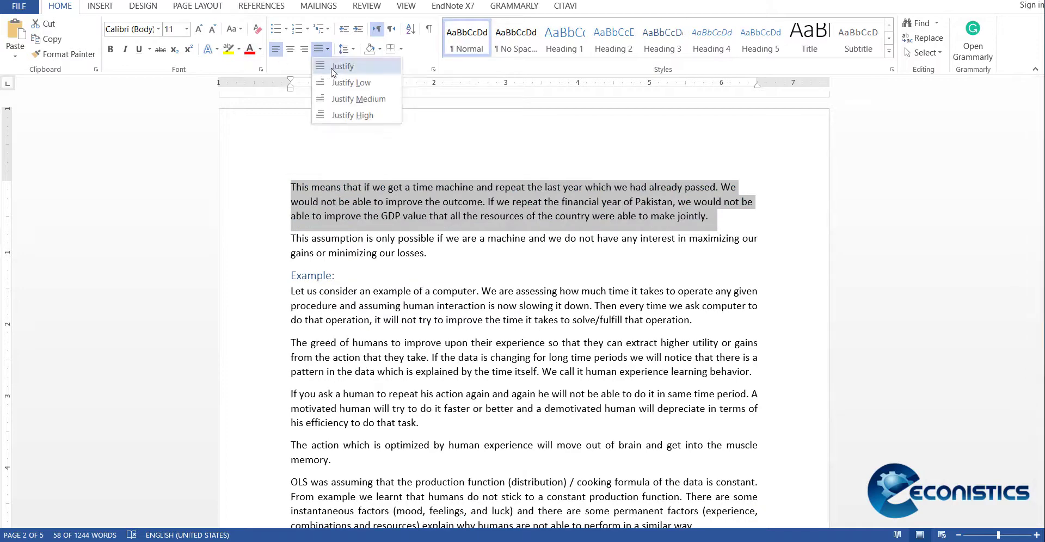
left_click(344, 66)
left_click(540, 343)
Step: Update the entire table of contents to drop the entry of the paragraph set to Normal
scroll(541, 343, "up", 15)
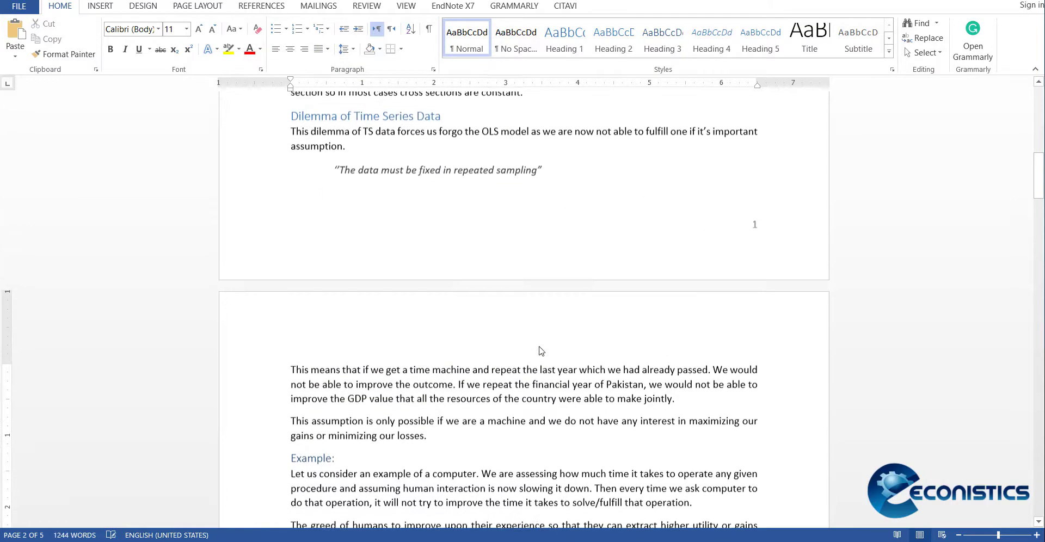
left_click(371, 249)
right_click(370, 249)
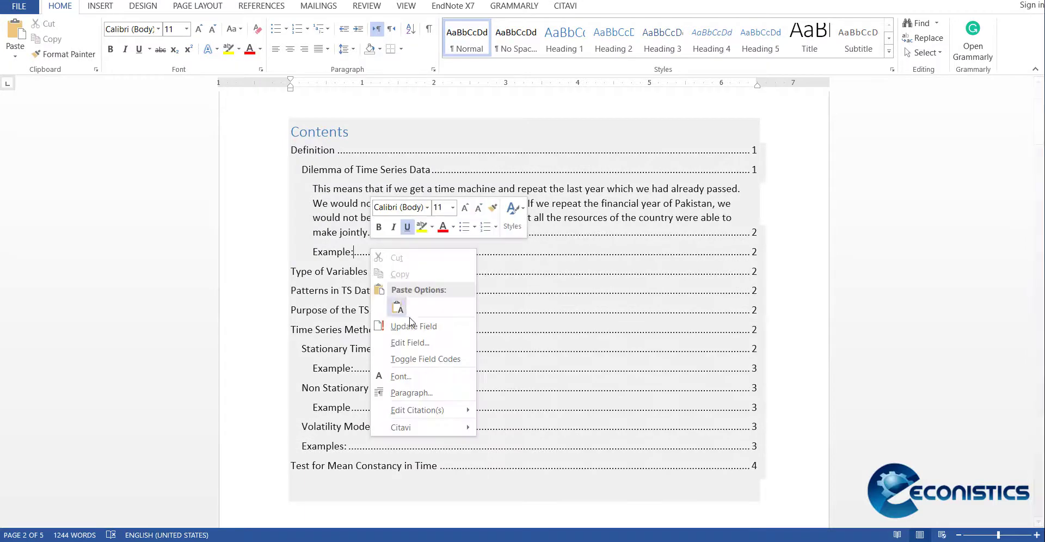
left_click(397, 320)
left_click(468, 267)
left_click(529, 289)
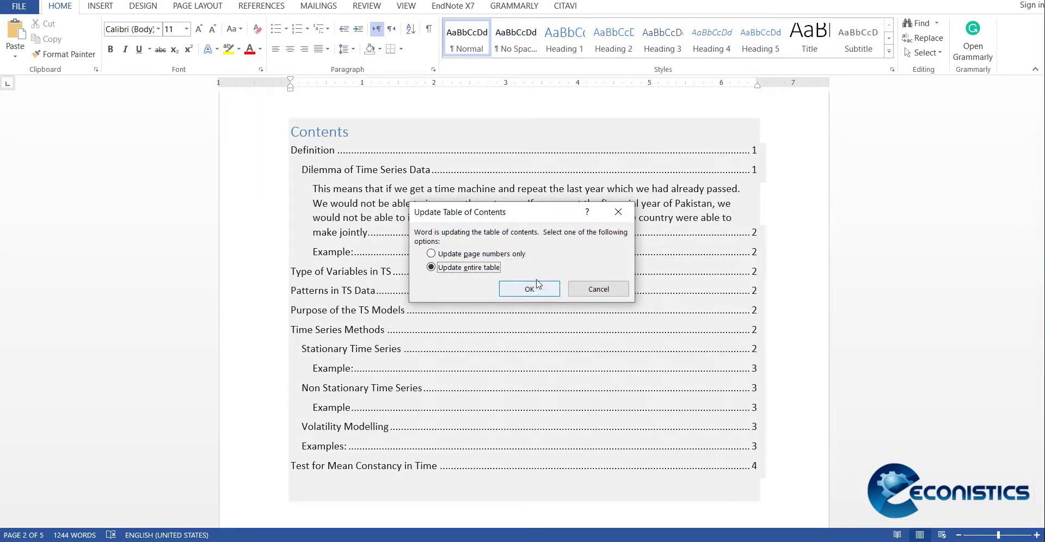
Step: Add two empty lines below "Handout" under Type of Variables in TS and draw a rounded rectangle about 2 inches wide there
scroll(459, 341, "down", 5)
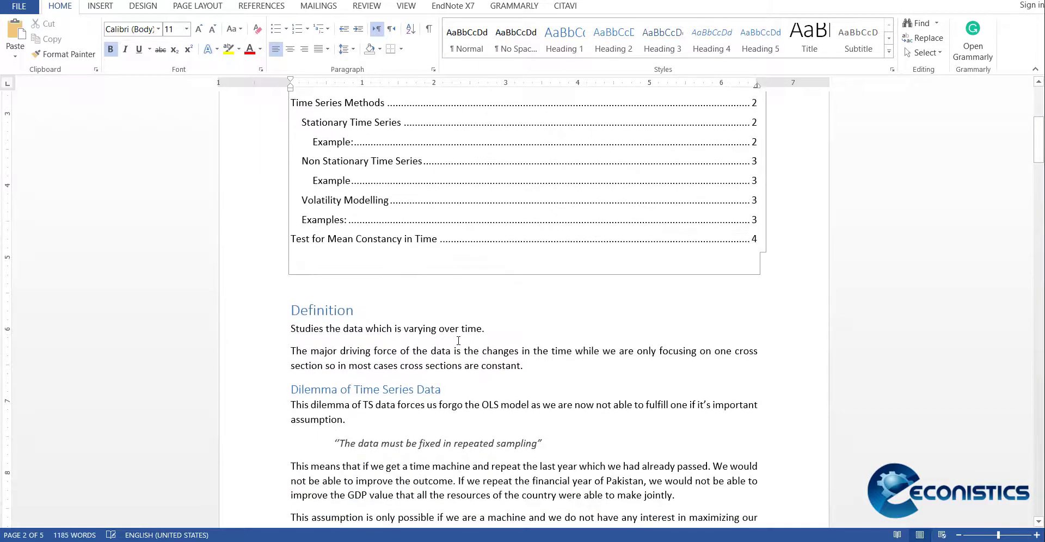
scroll(458, 340, "down", 20)
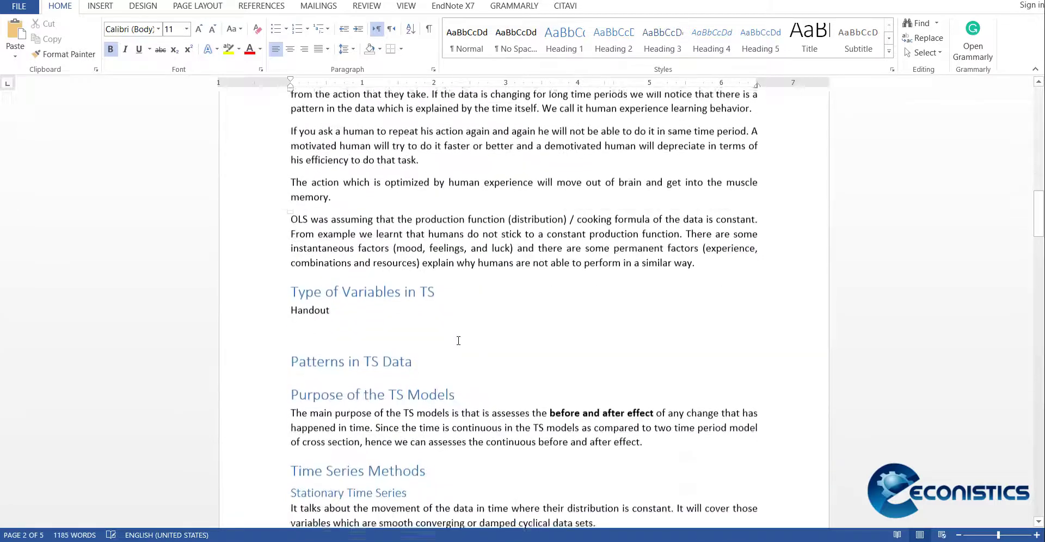
left_click(392, 209)
key("Return")
key("Return")
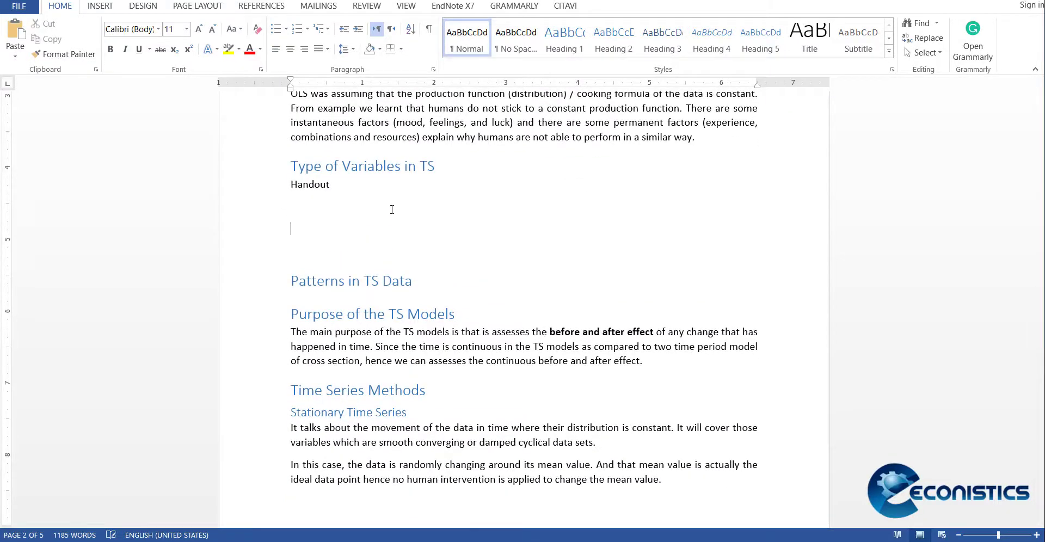
left_click(100, 5)
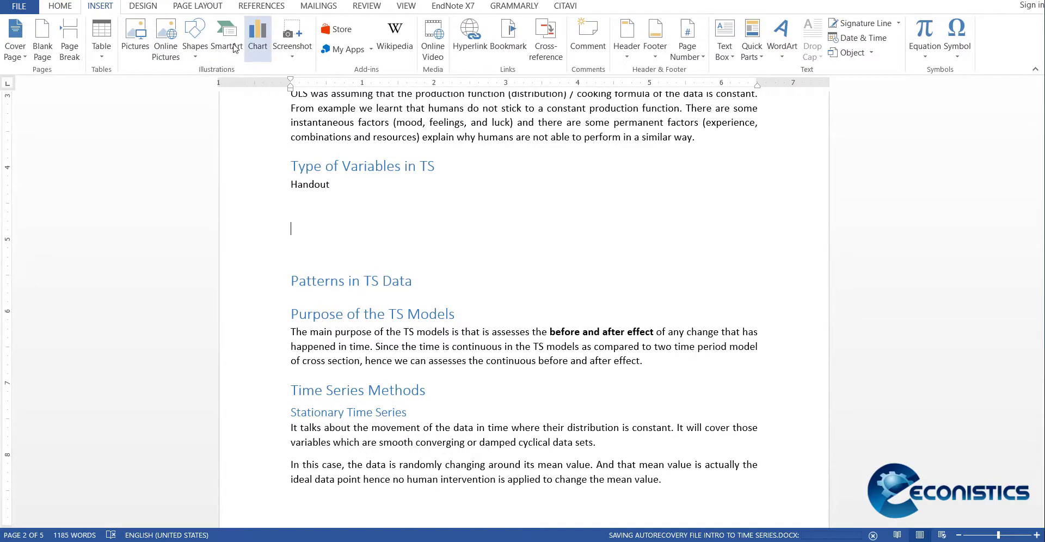
left_click(196, 48)
left_click(241, 88)
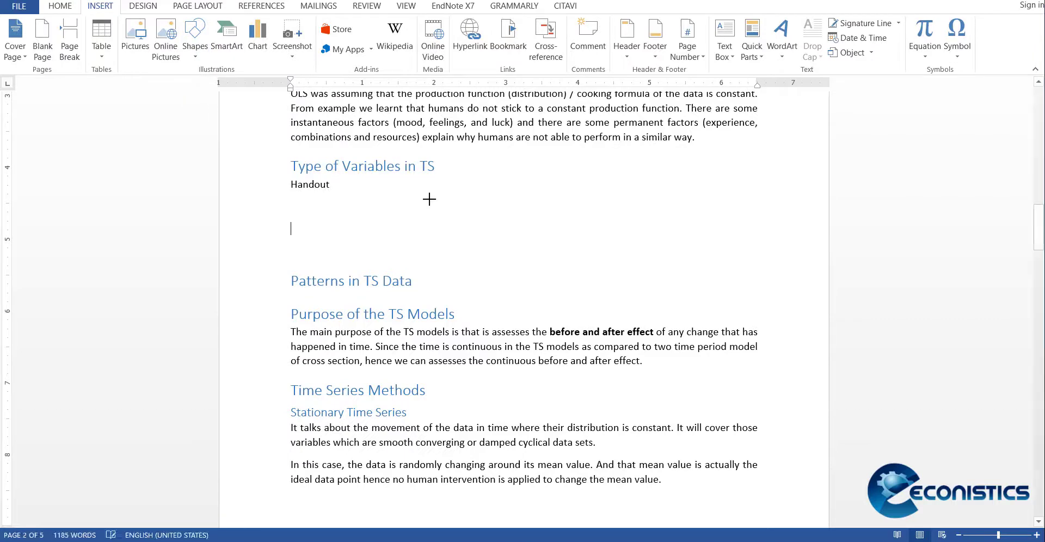
left_click_drag(429, 199, 574, 262)
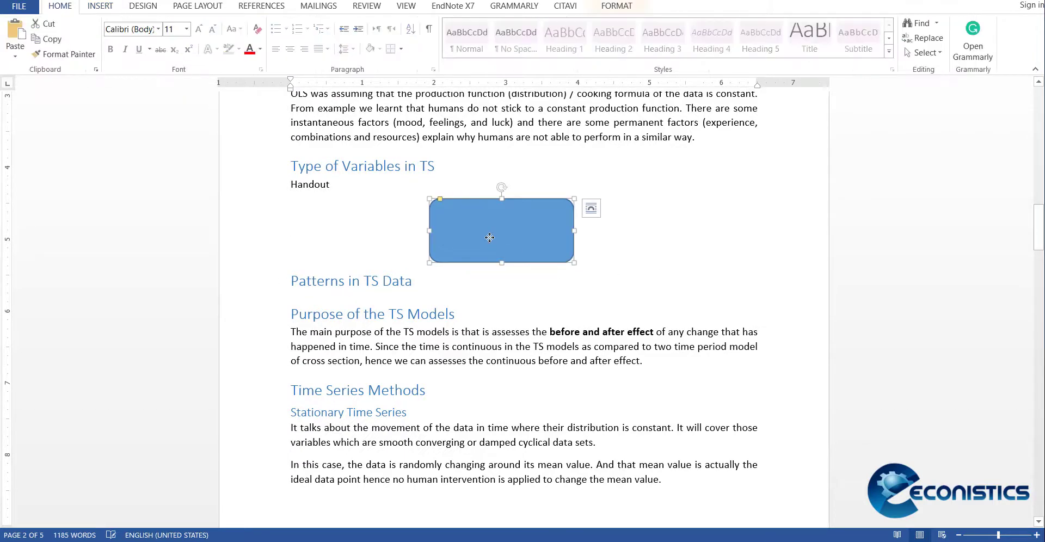
Step: Add a caption with the Figure label below the rounded rectangle
left_click(258, 8)
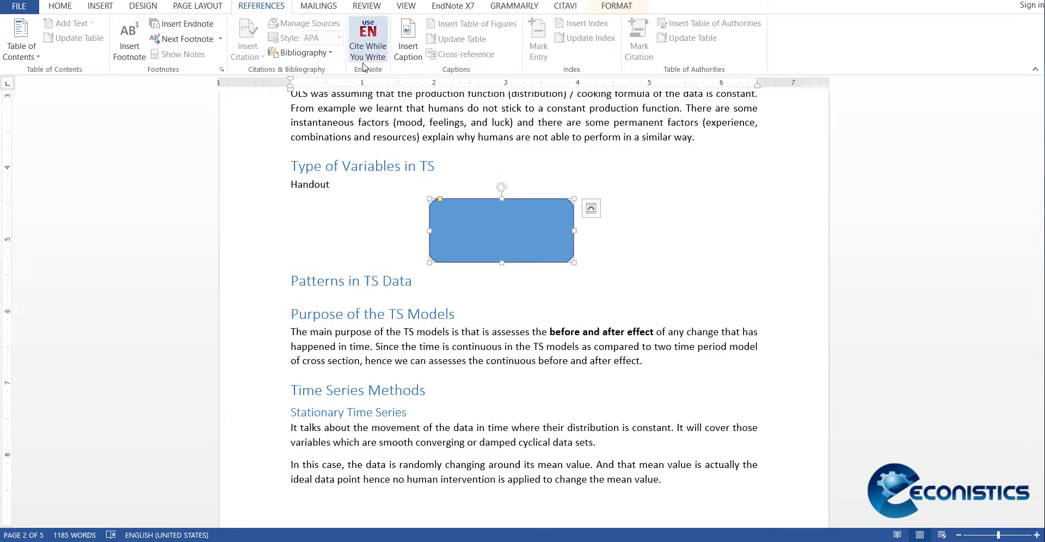
left_click(408, 49)
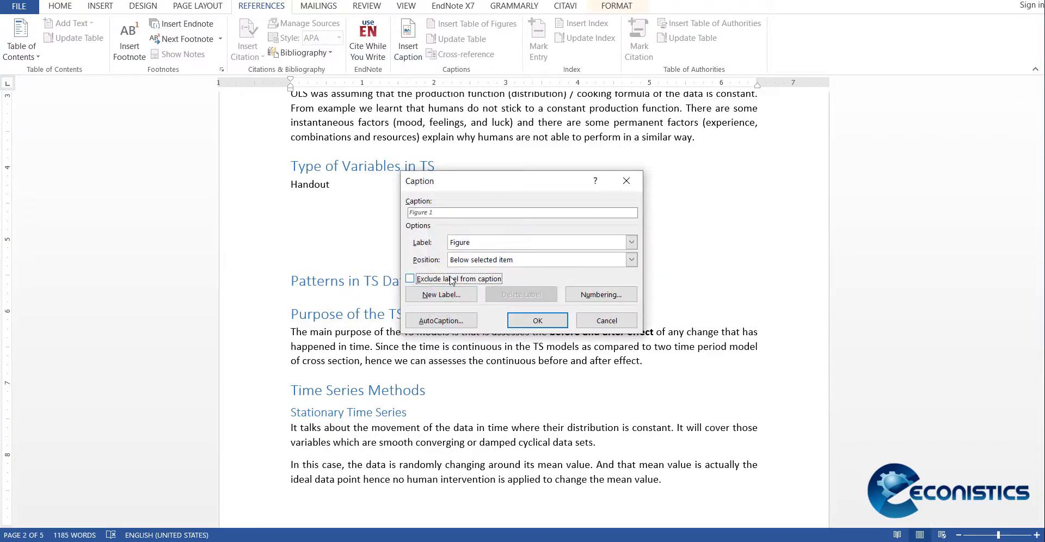
left_click(536, 321)
Step: Make an empty line above the Patterns in TS Data heading and insert a table with two columns and three rows there
left_click(702, 305)
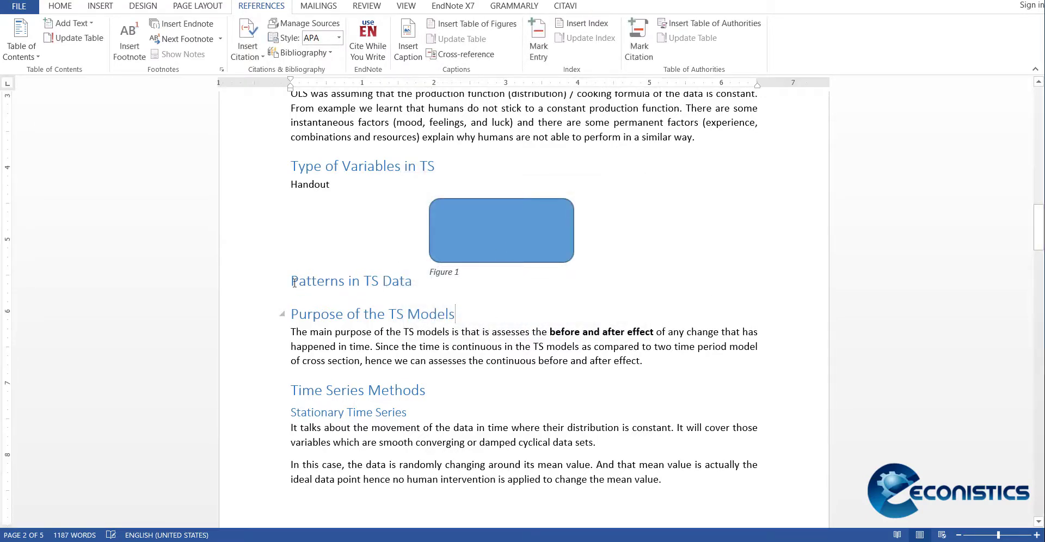
key("Return")
key("Return")
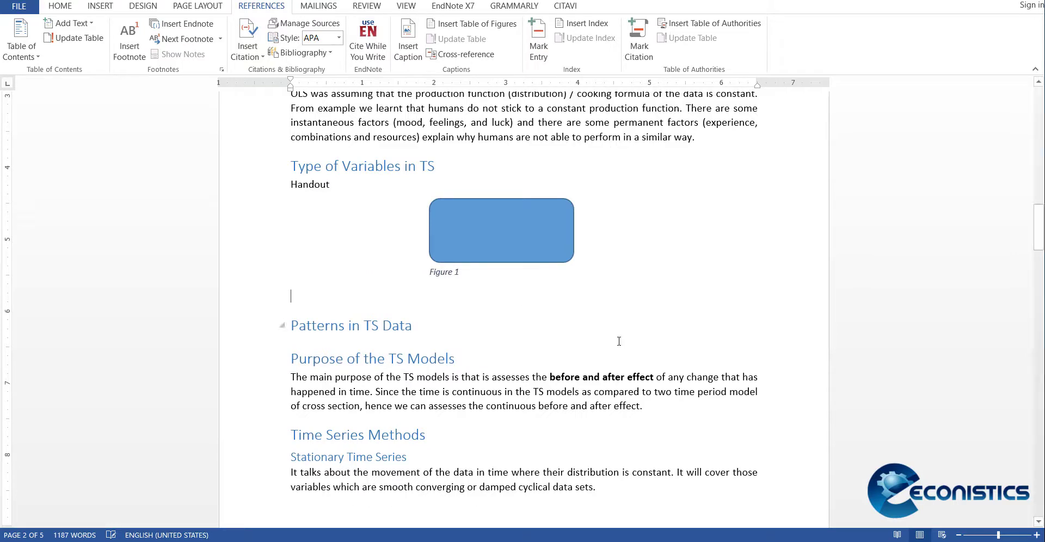
left_click(101, 6)
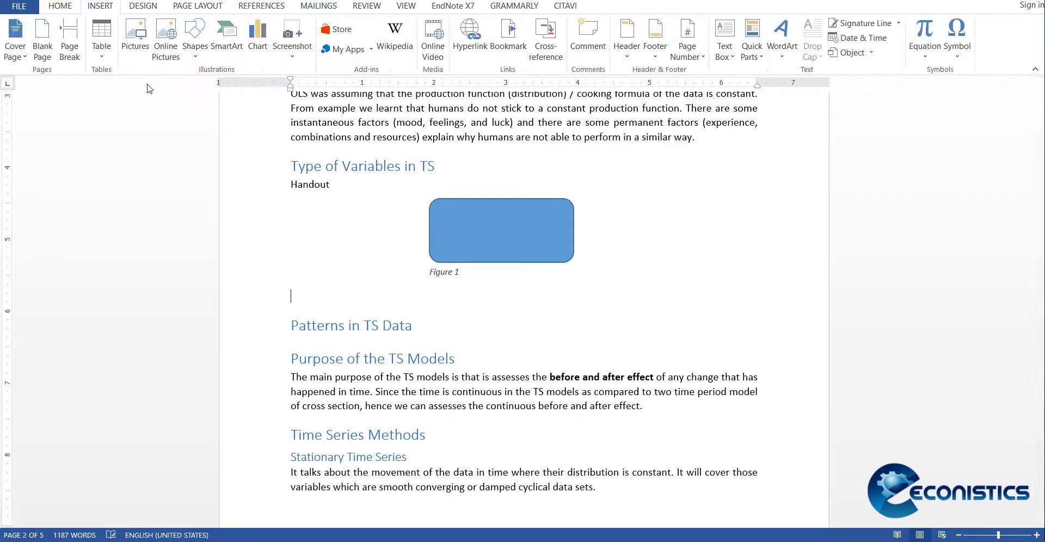
left_click(101, 50)
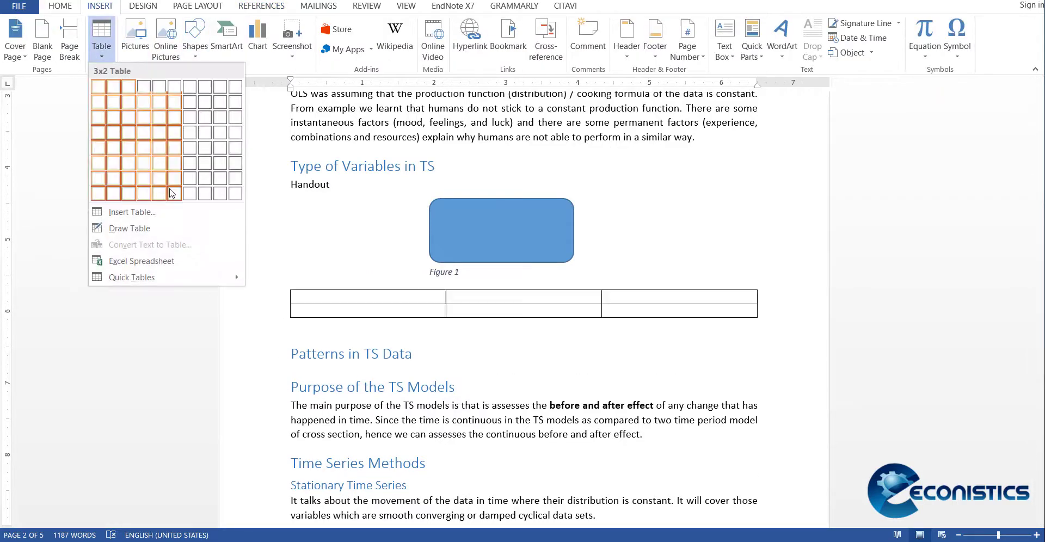
left_click(114, 117)
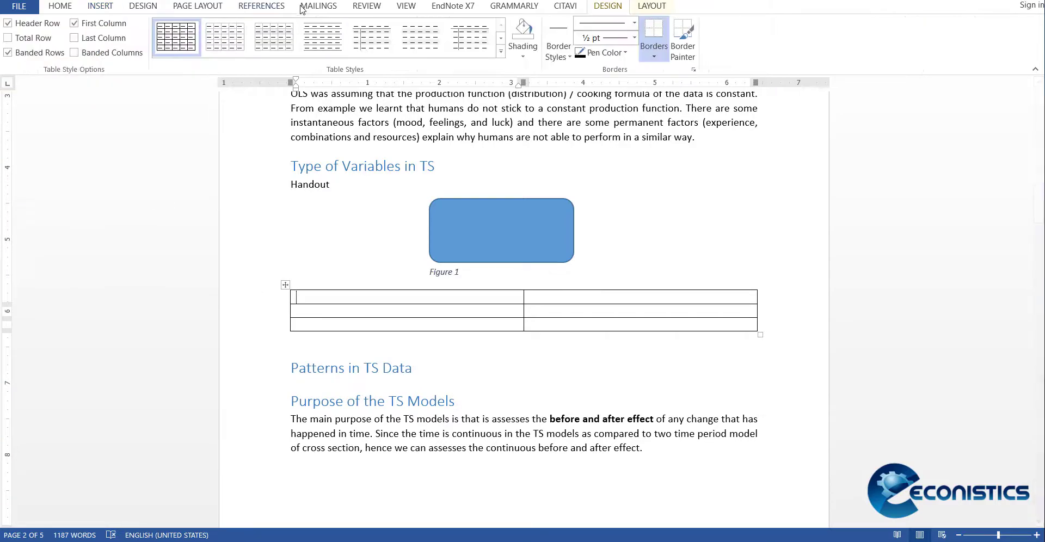
Step: Add a caption with the Table label above the new table
left_click(256, 7)
left_click(408, 42)
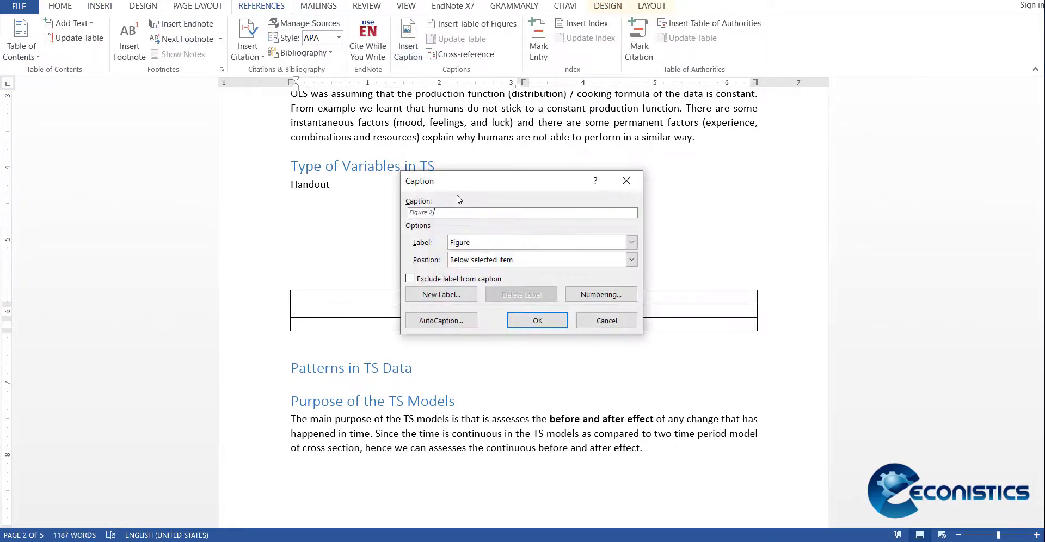
left_click(501, 242)
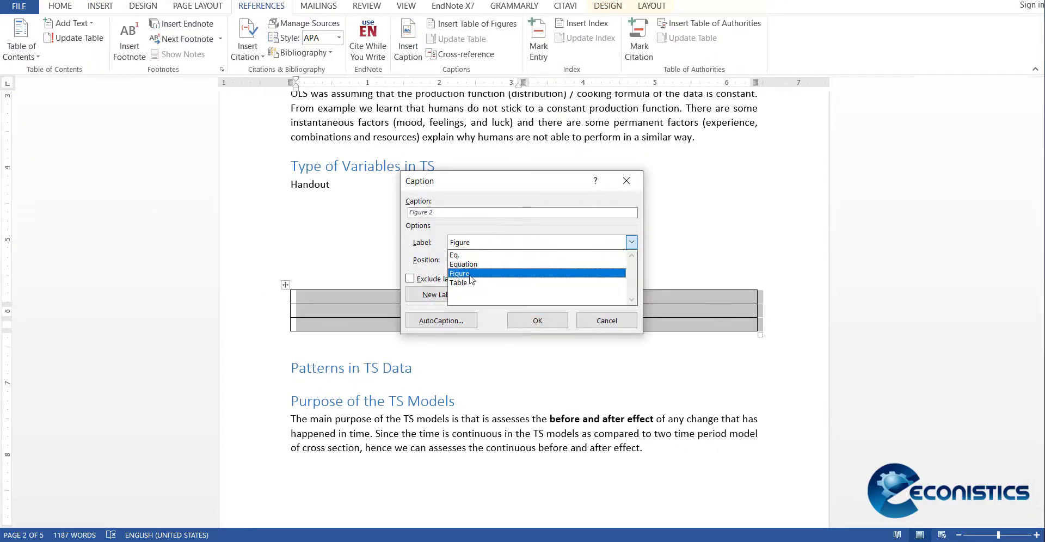
left_click(479, 273)
left_click(495, 246)
left_click(458, 283)
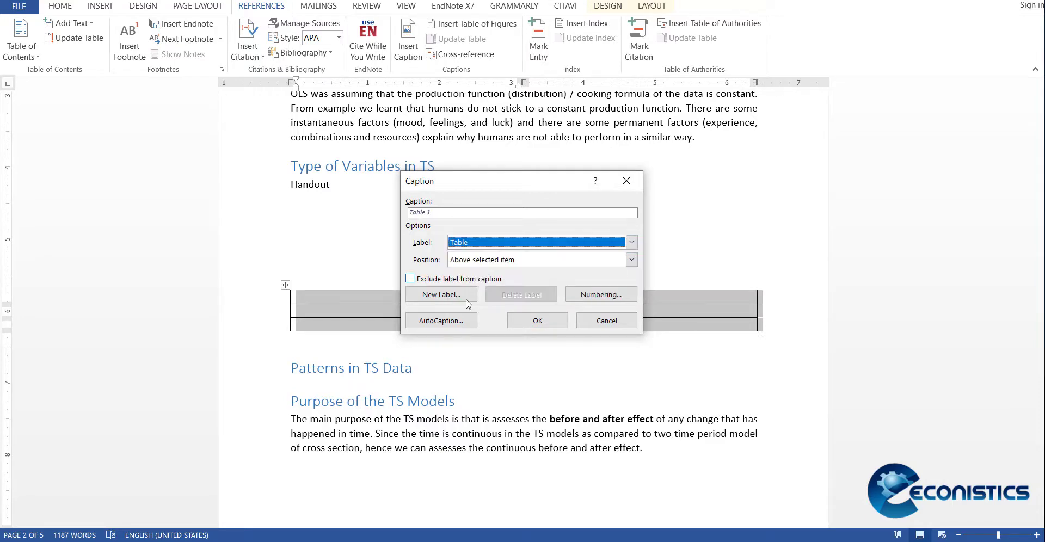
left_click(537, 321)
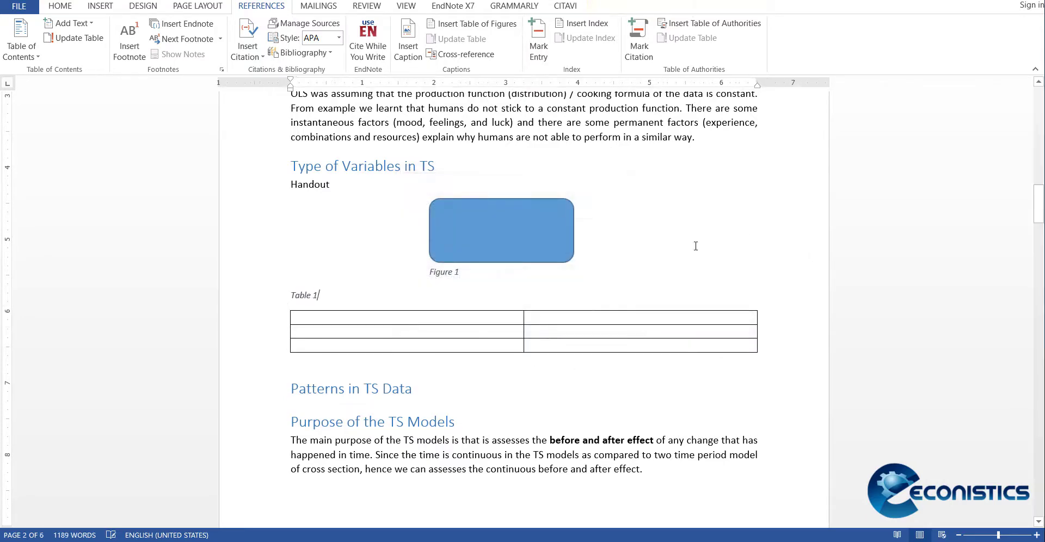
Step: Insert a table of figures with the Table caption label on the empty line below the table of contents
scroll(695, 246, "up", 20)
scroll(694, 244, "down", 2)
left_click(330, 392)
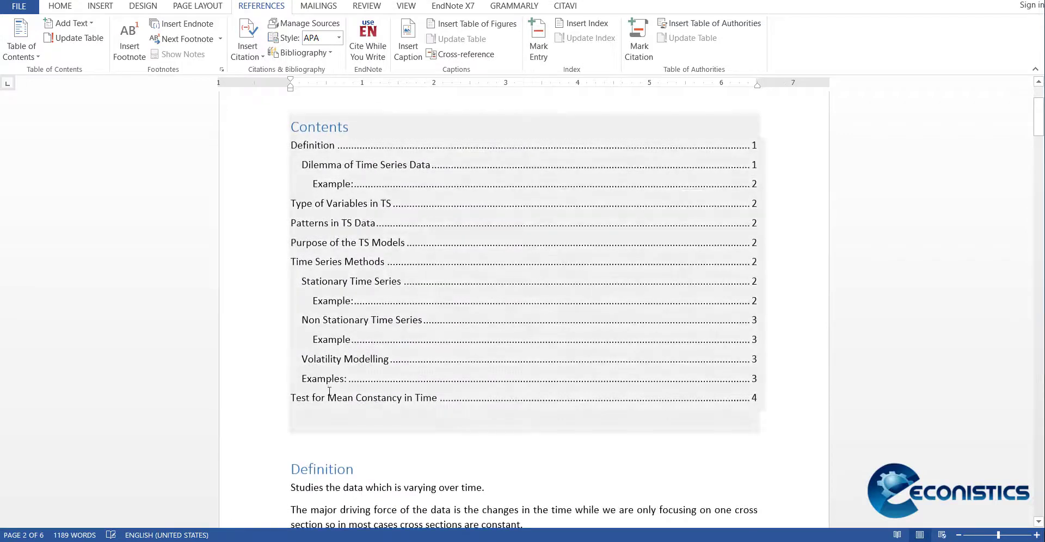
left_click(338, 435)
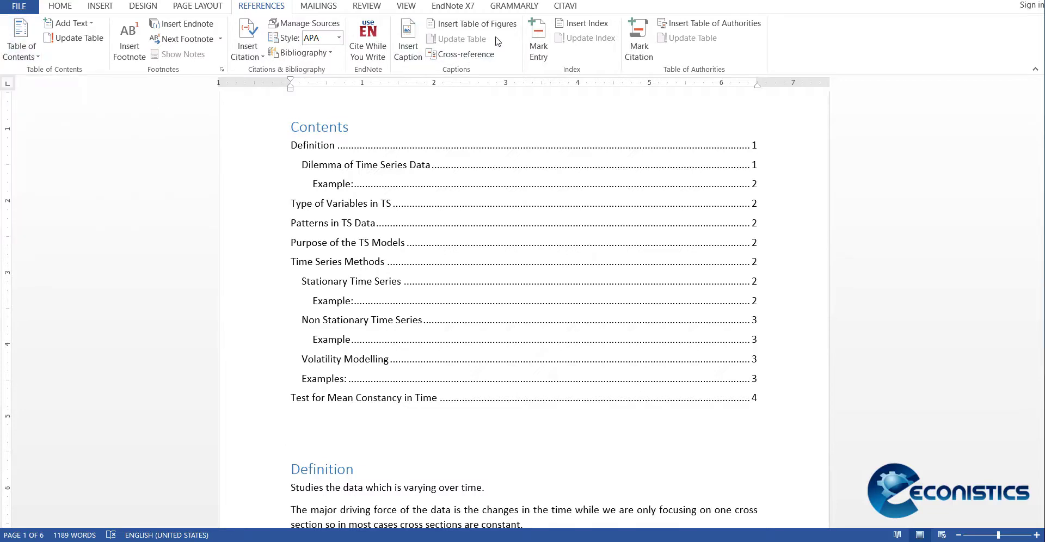
left_click(476, 27)
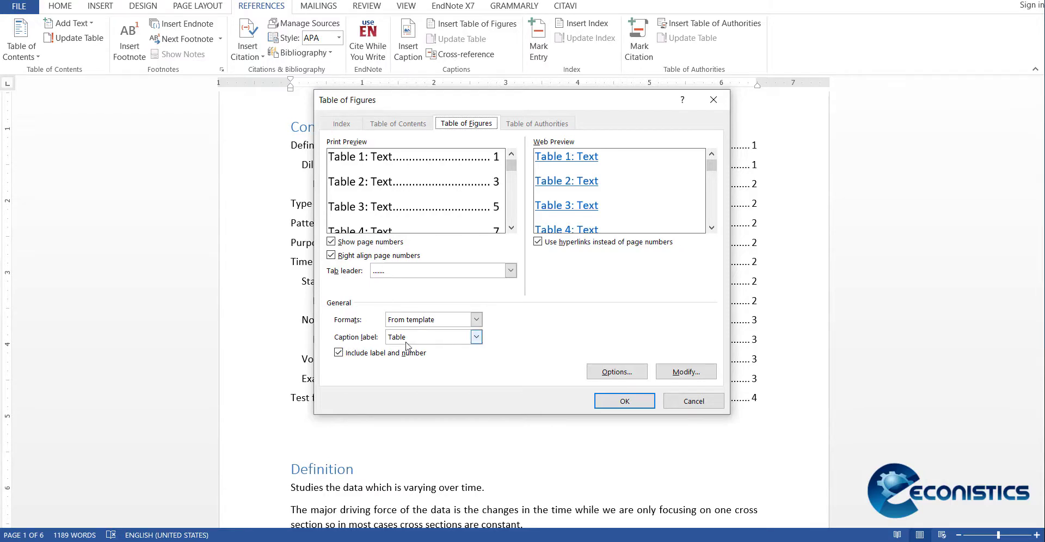
left_click(624, 401)
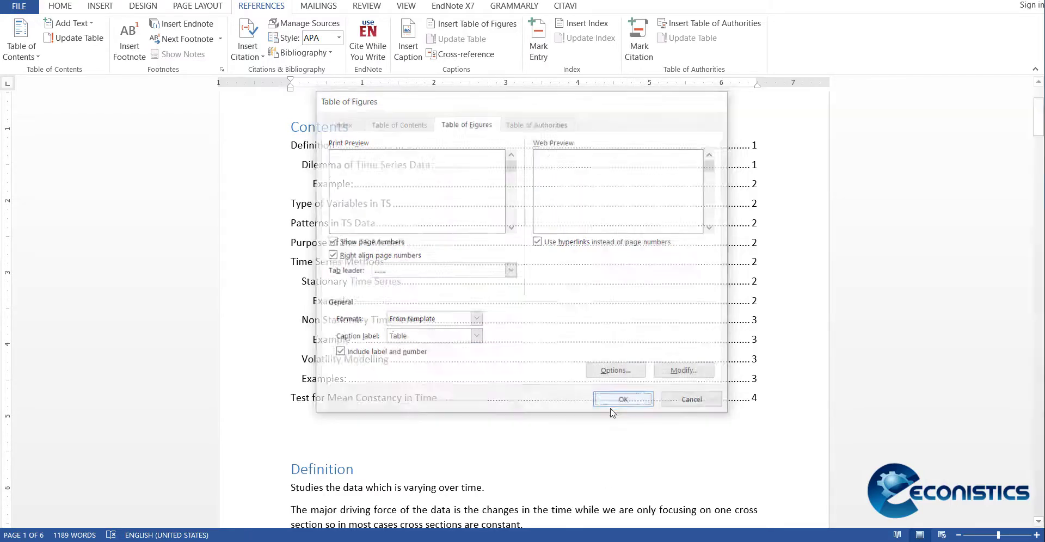
Step: Add a line reading "List of Tables" directly above the Table 1 entry
scroll(326, 326, "down", 2)
left_click(311, 329)
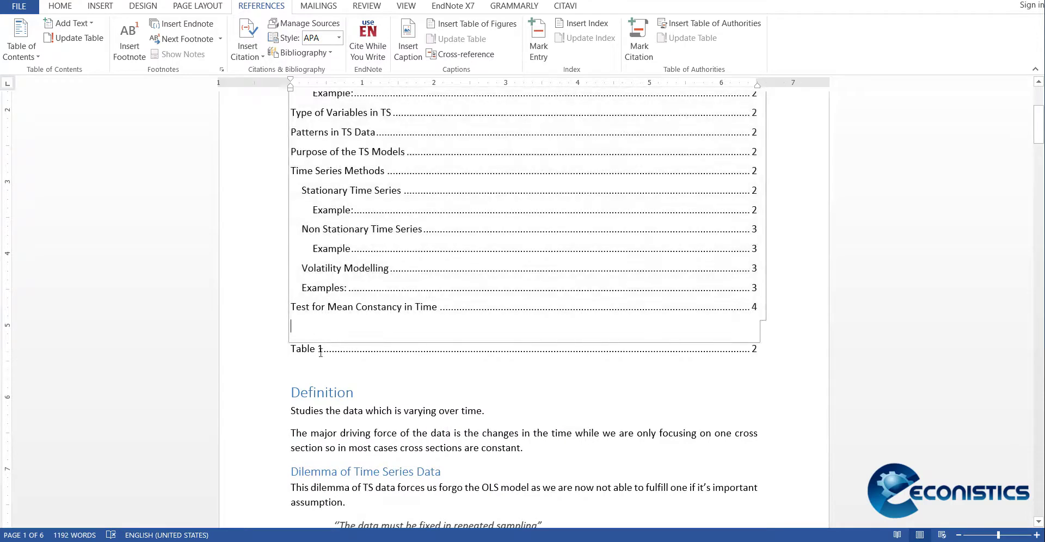
left_click(274, 357)
left_click(274, 357)
key("Return")
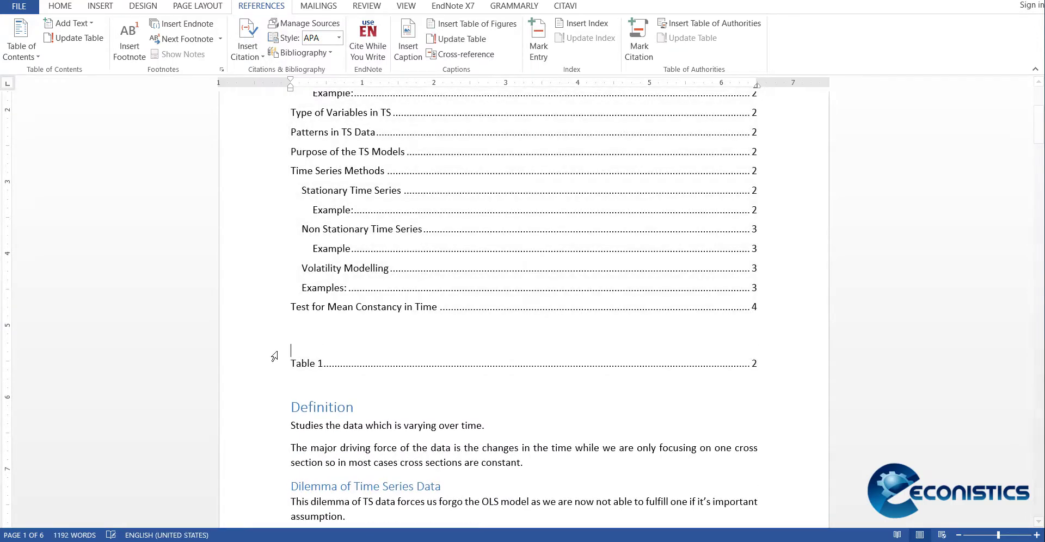
type("List of Tables")
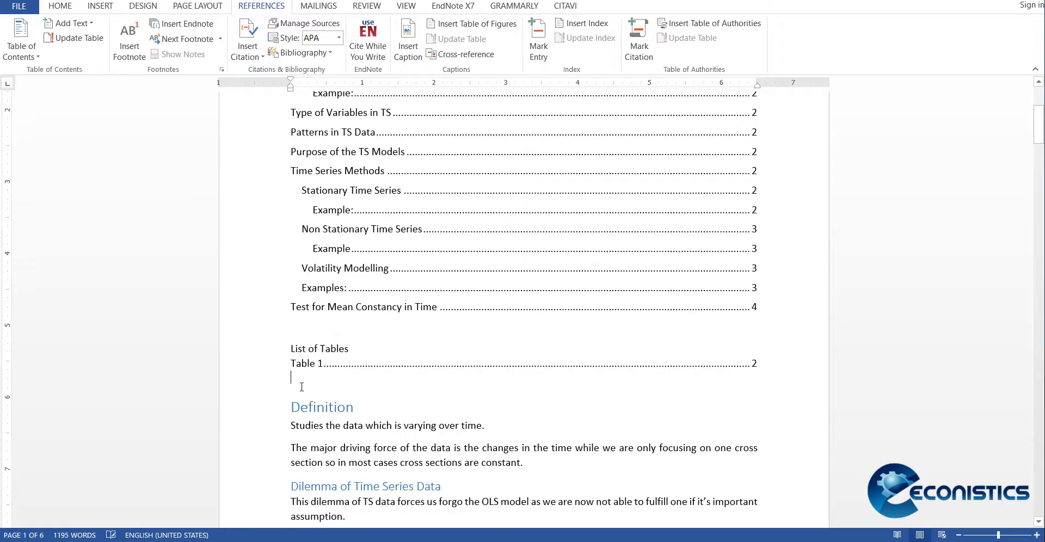
Step: Add the title "List of figures" below the list of tables and insert a table of figures with the Figure caption label under it
key("Return")
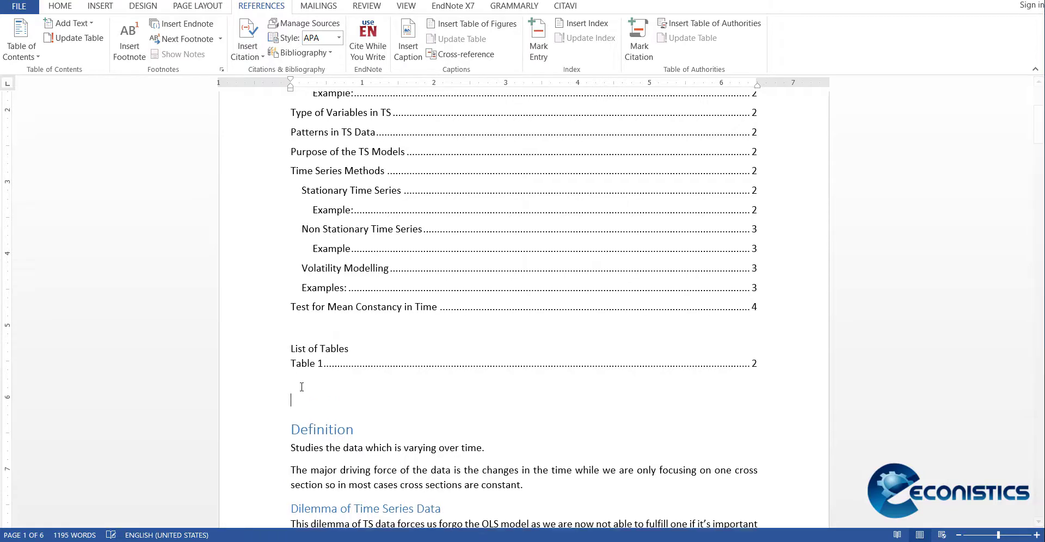
type("st of figure")
key("Return")
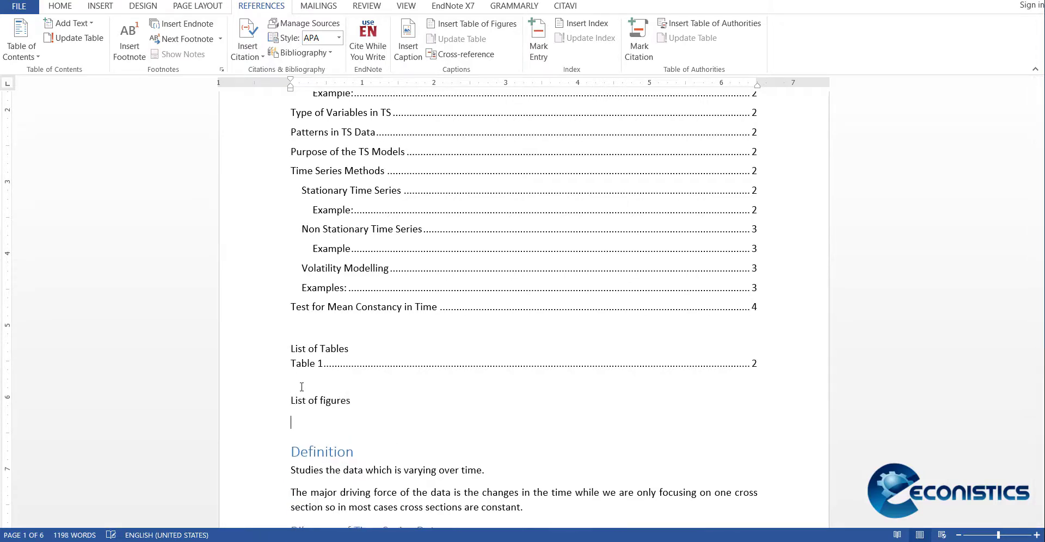
left_click(462, 24)
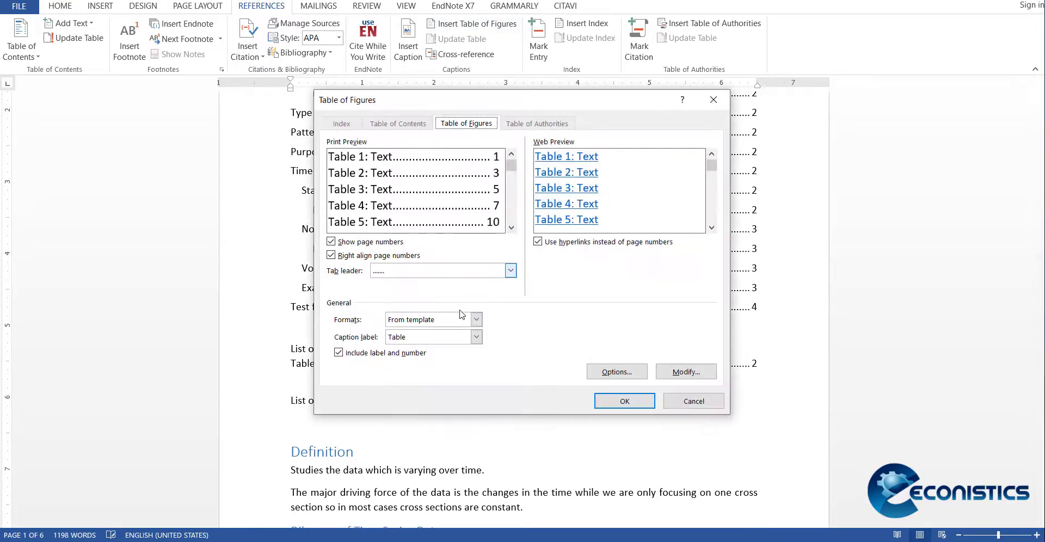
left_click(476, 337)
left_click(406, 378)
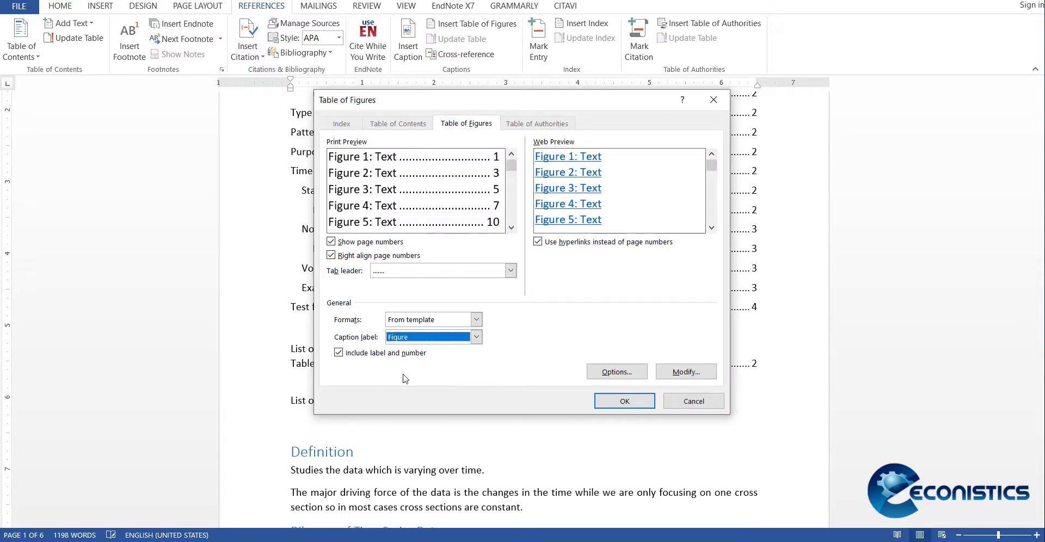
left_click(628, 401)
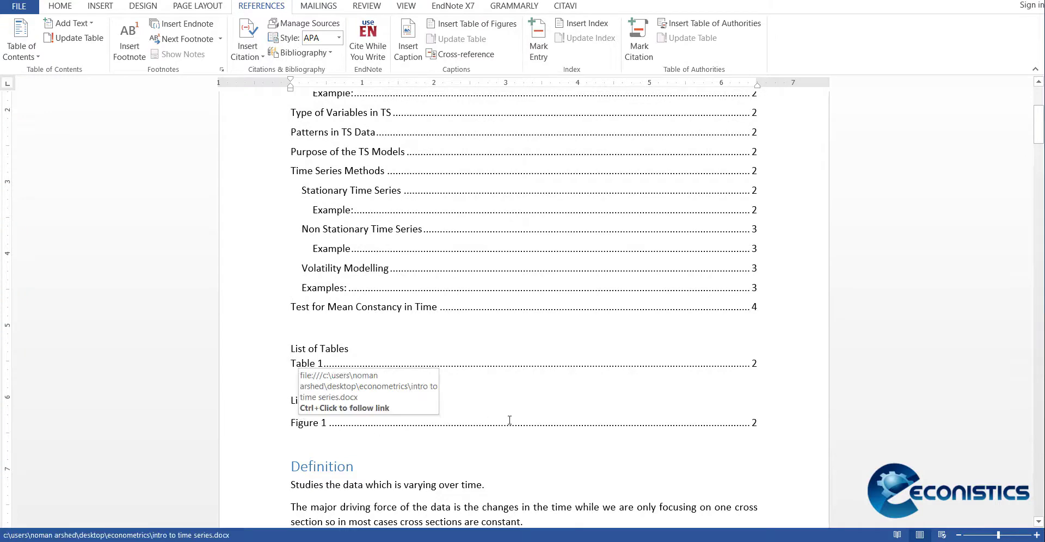
Step: Modify the Heading 1 style to Times New Roman (Headings CS), size 14, bold
left_click(60, 6)
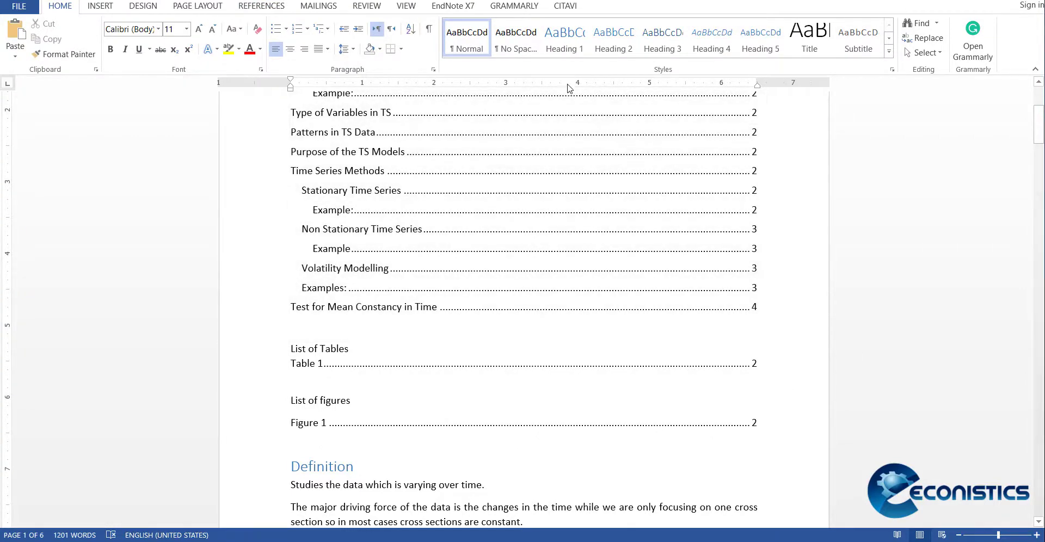
right_click(573, 39)
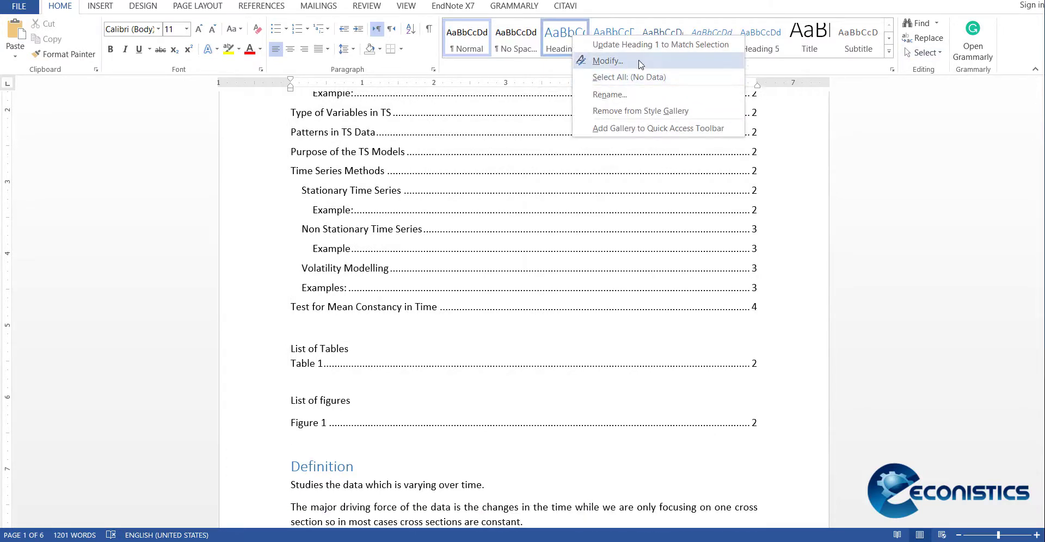
left_click(606, 61)
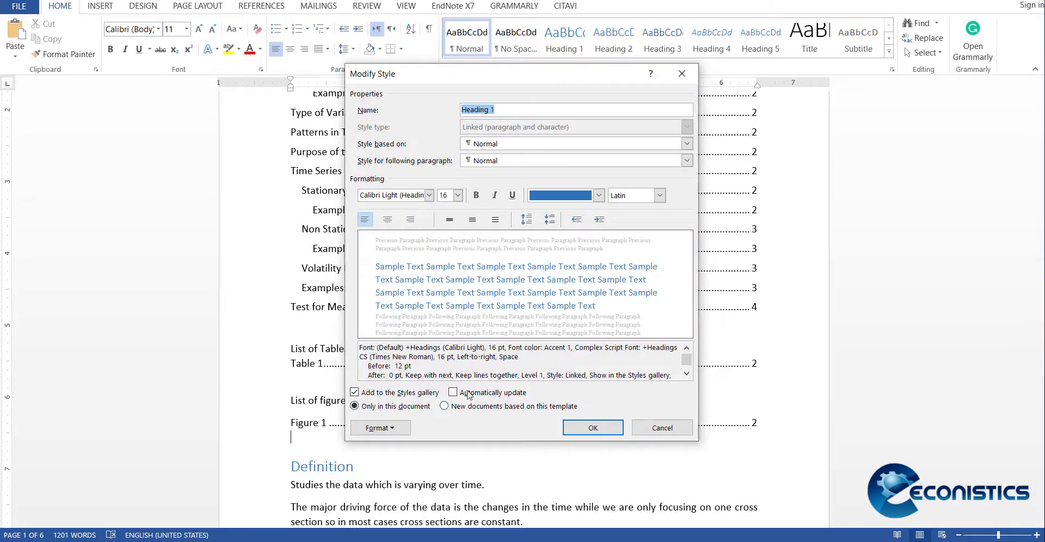
left_click(429, 195)
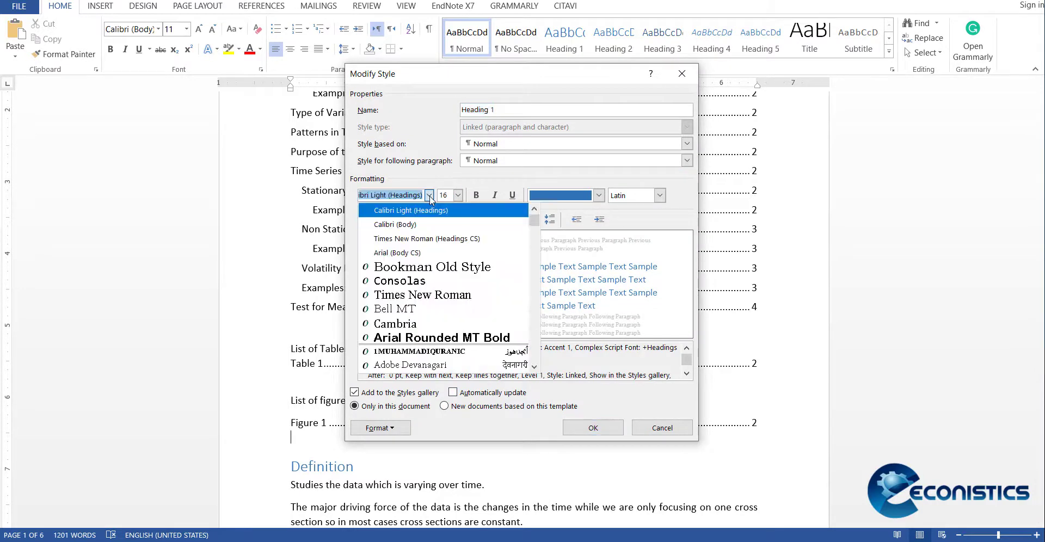
left_click(407, 240)
left_click(458, 195)
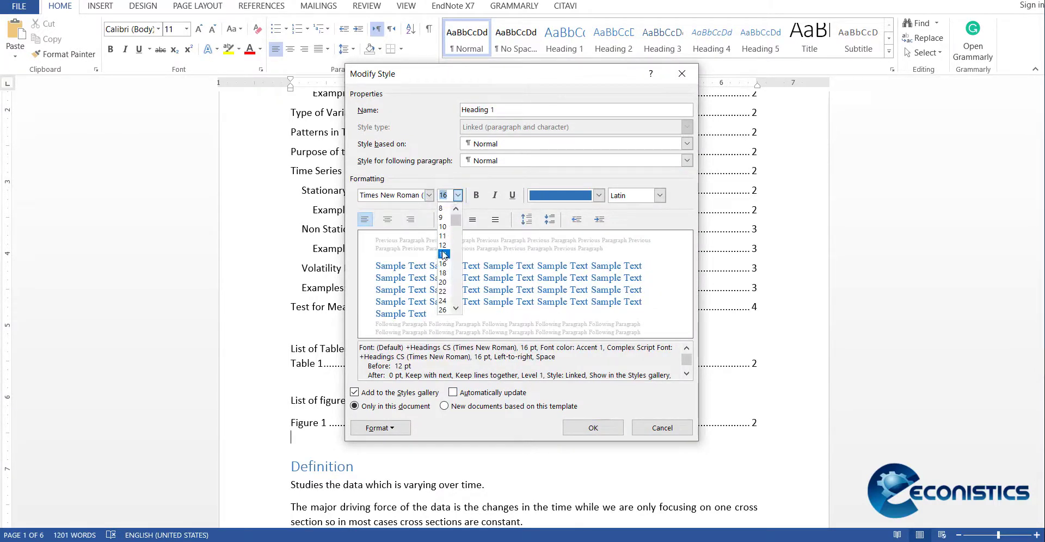
left_click(444, 254)
left_click(476, 196)
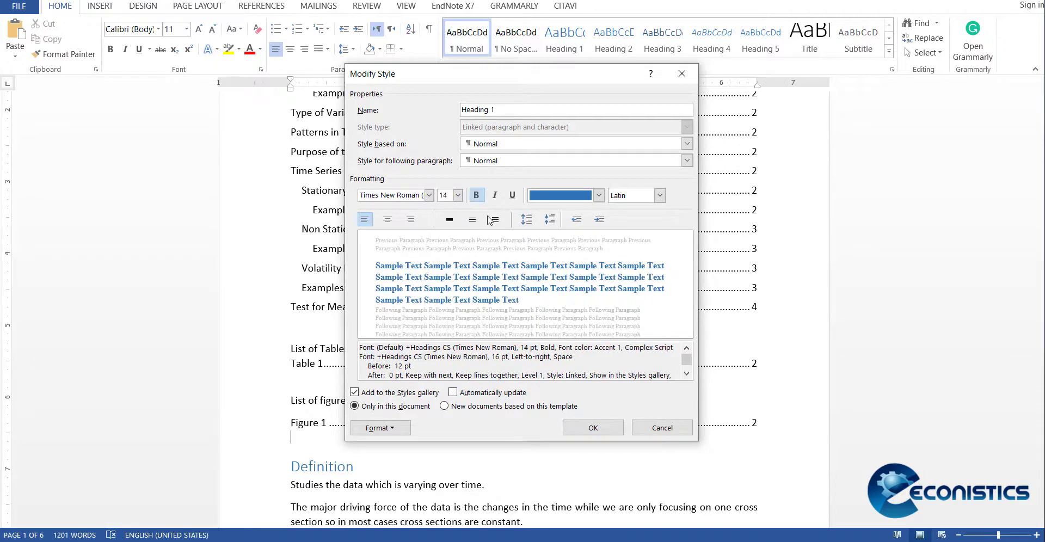
left_click(593, 428)
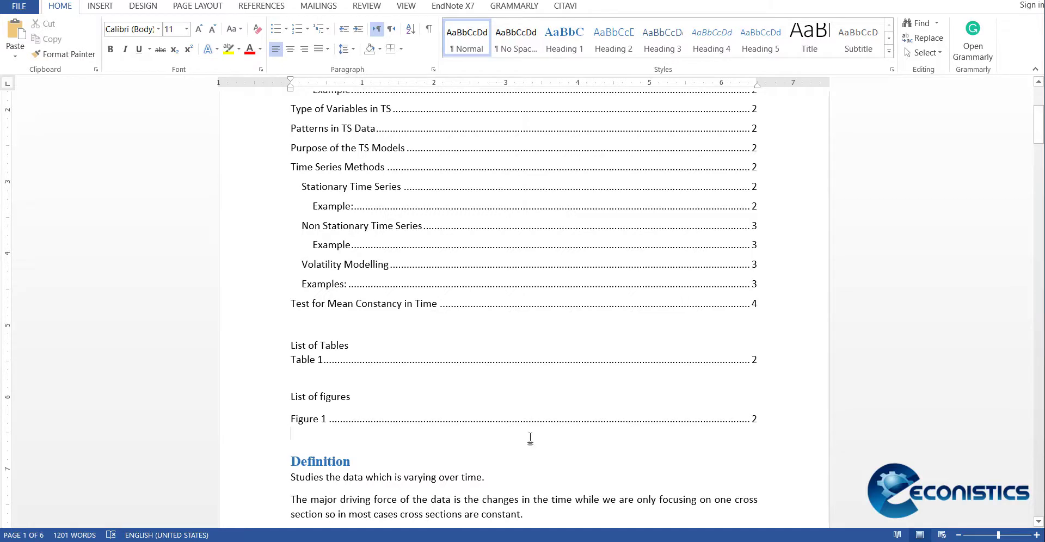
Step: Modify the Heading 2 style to Times New Roman (Headings CS), size 12, bold
right_click(613, 46)
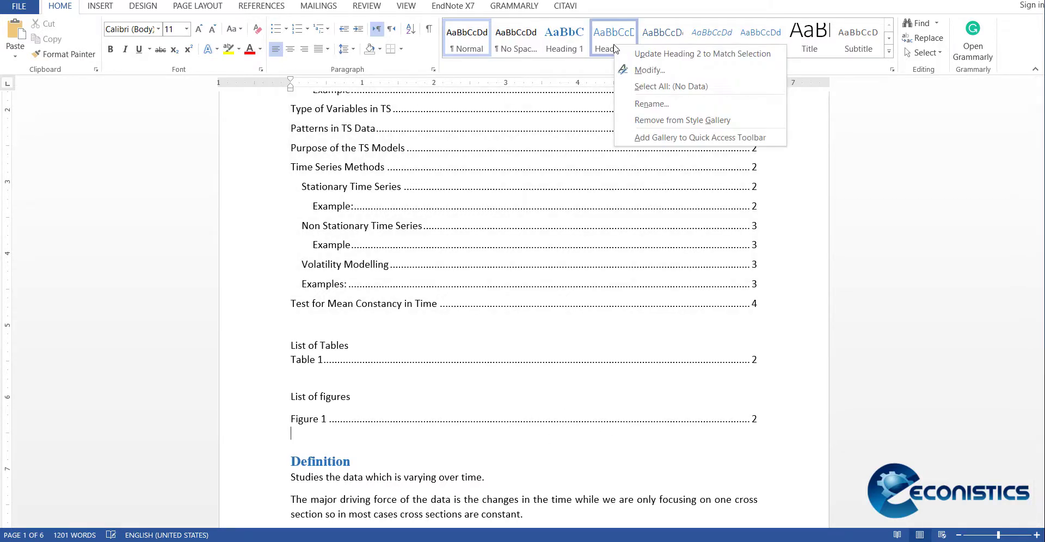
left_click(647, 70)
left_click(429, 195)
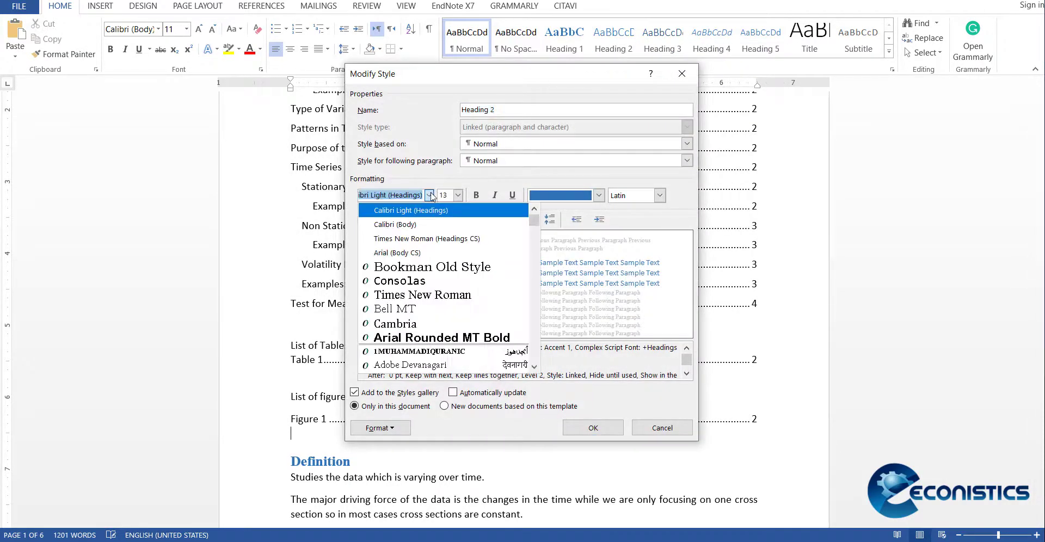
left_click(400, 240)
left_click(458, 195)
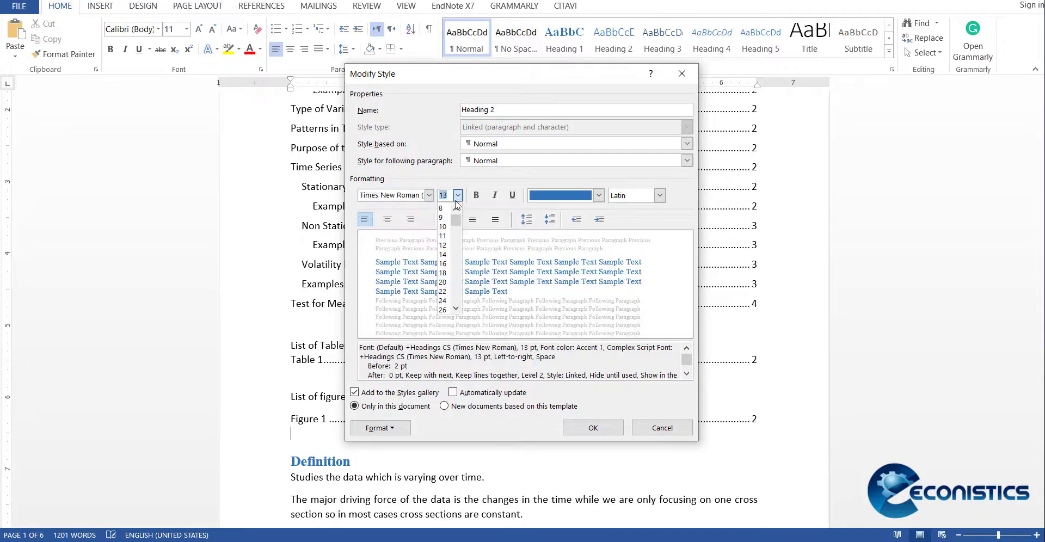
left_click(445, 246)
left_click(476, 195)
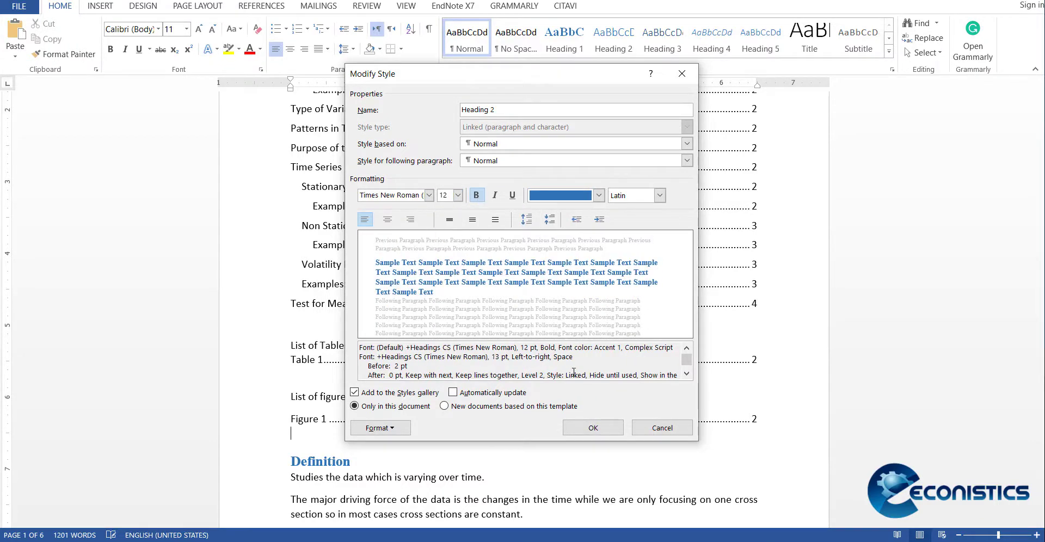
left_click(579, 428)
Step: Modify the Heading 3 style to Times New Roman (Headings CS) in italic
scroll(579, 435, "down", 15)
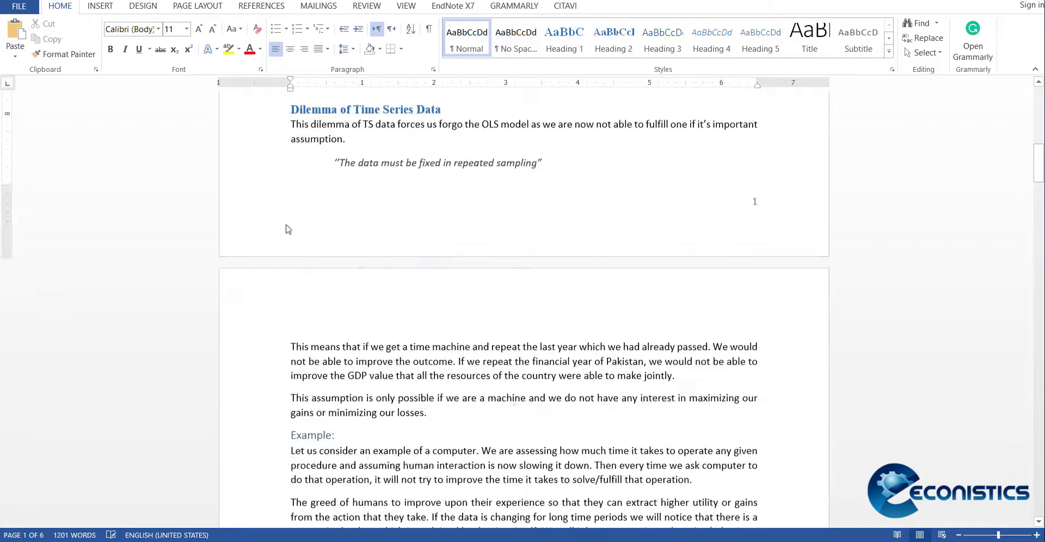
right_click(670, 39)
left_click(683, 56)
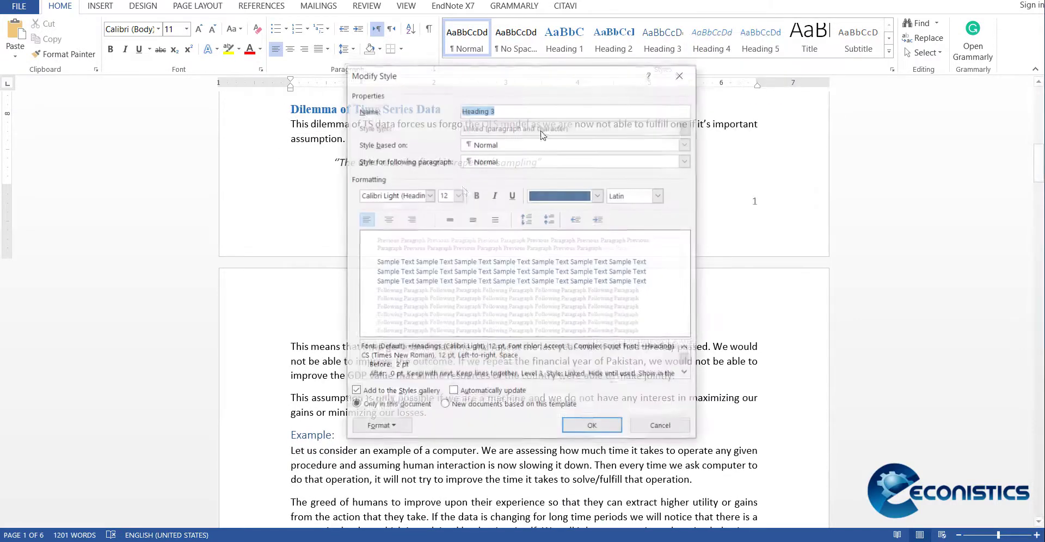
left_click(429, 196)
left_click(415, 239)
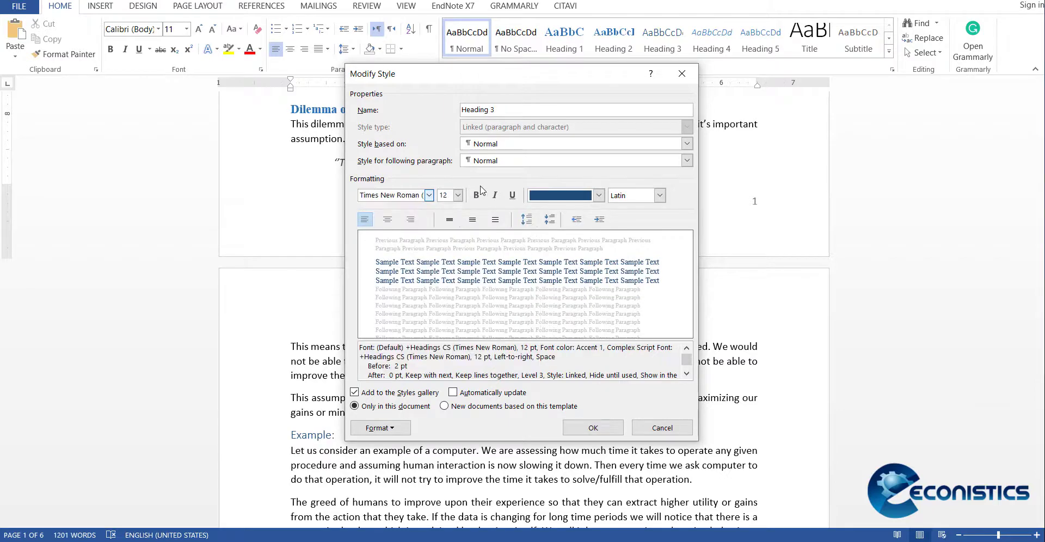
left_click(495, 196)
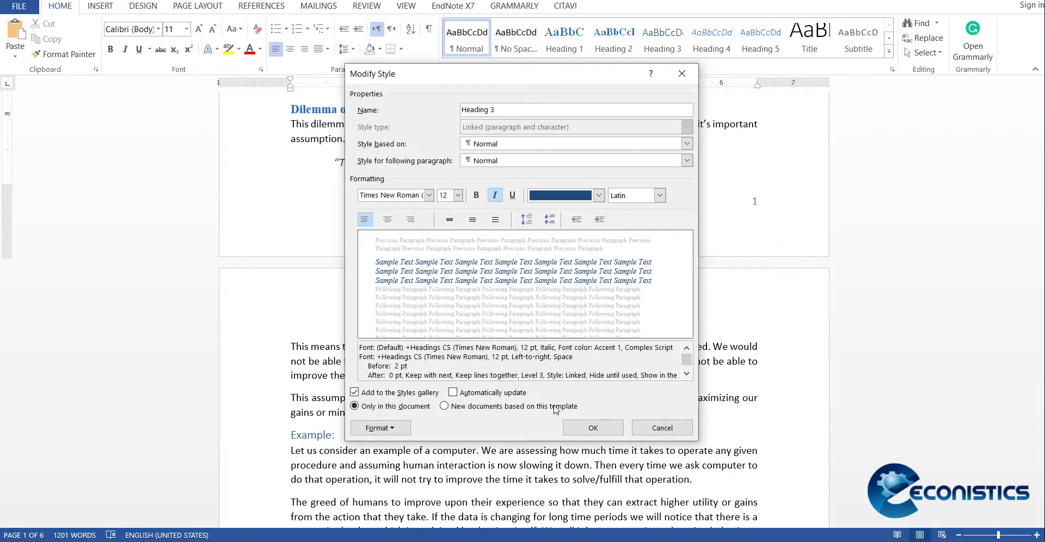
left_click(592, 428)
Step: Number the Definition heading as 1. and the Dilemma of Time Series Data heading as 1.1
scroll(455, 443, "down", 3)
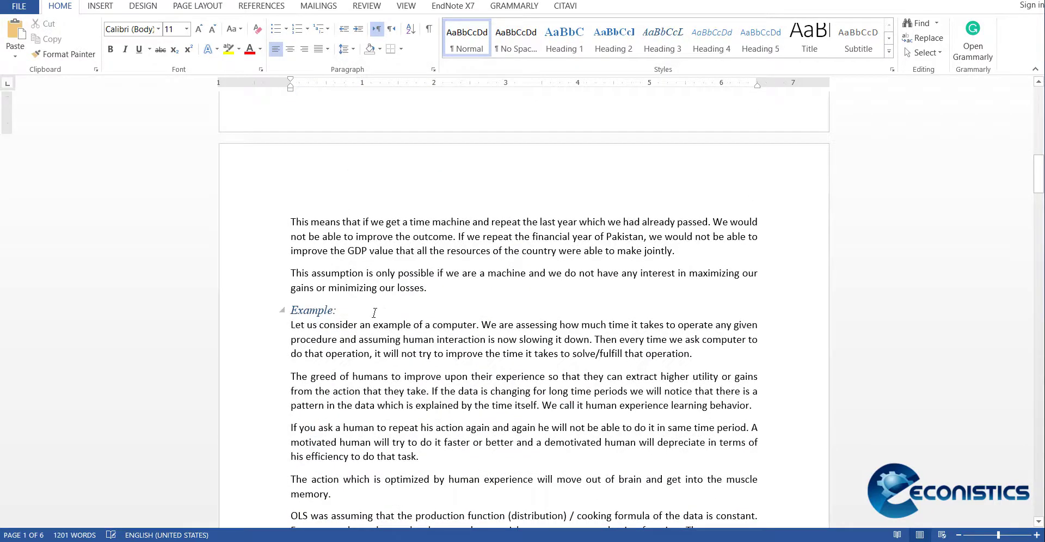
scroll(375, 313, "up", 9)
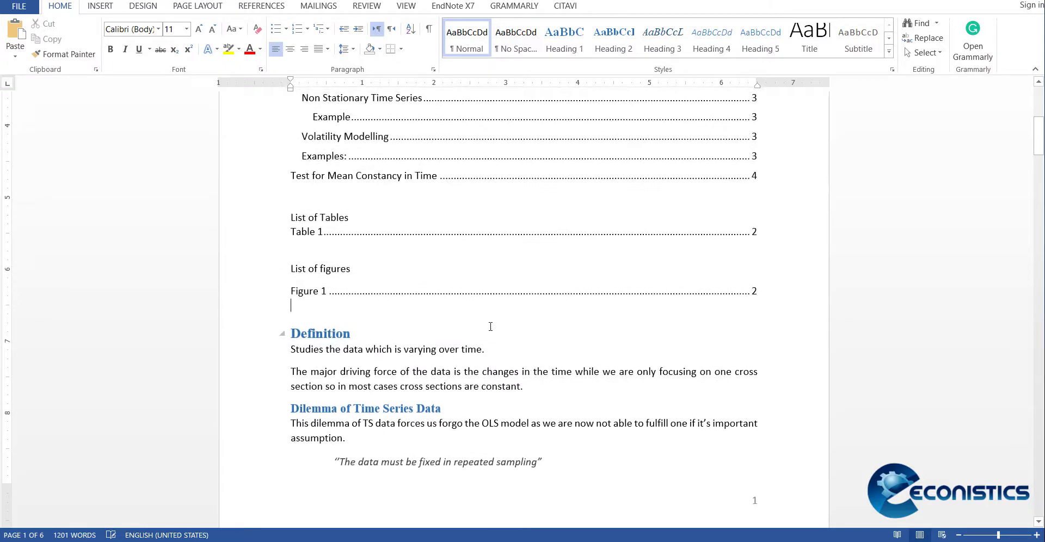
left_click(294, 336)
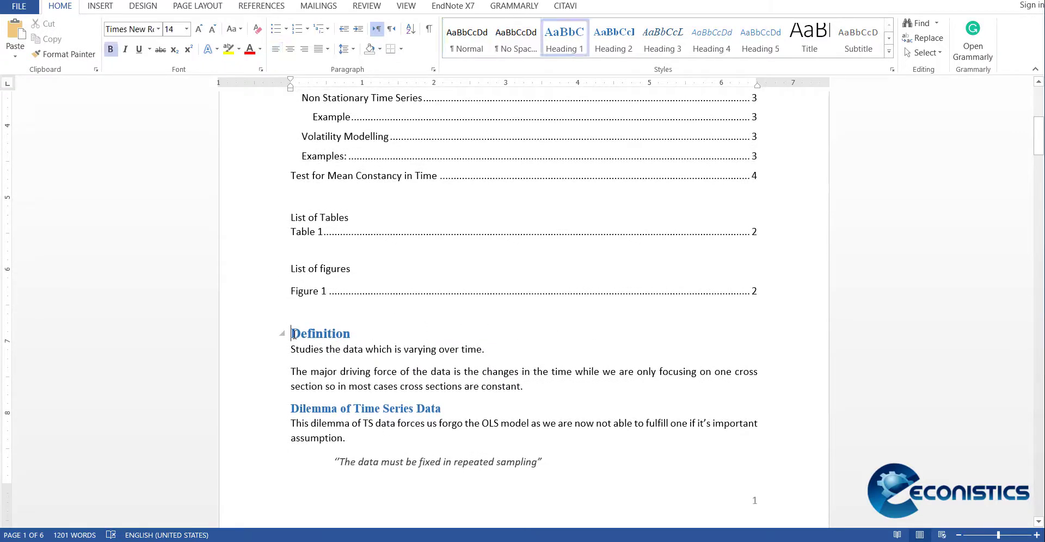
type("1.")
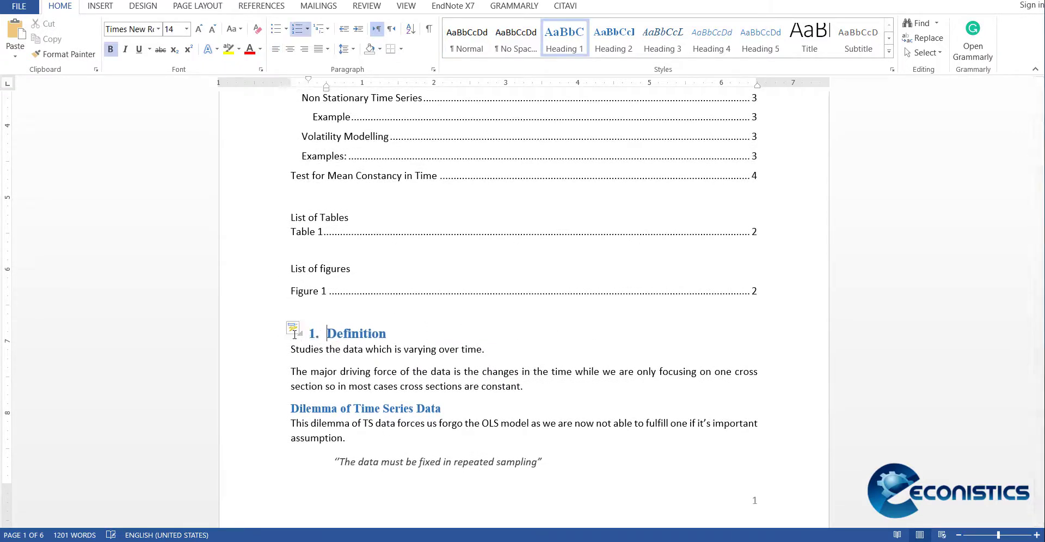
left_click(299, 409)
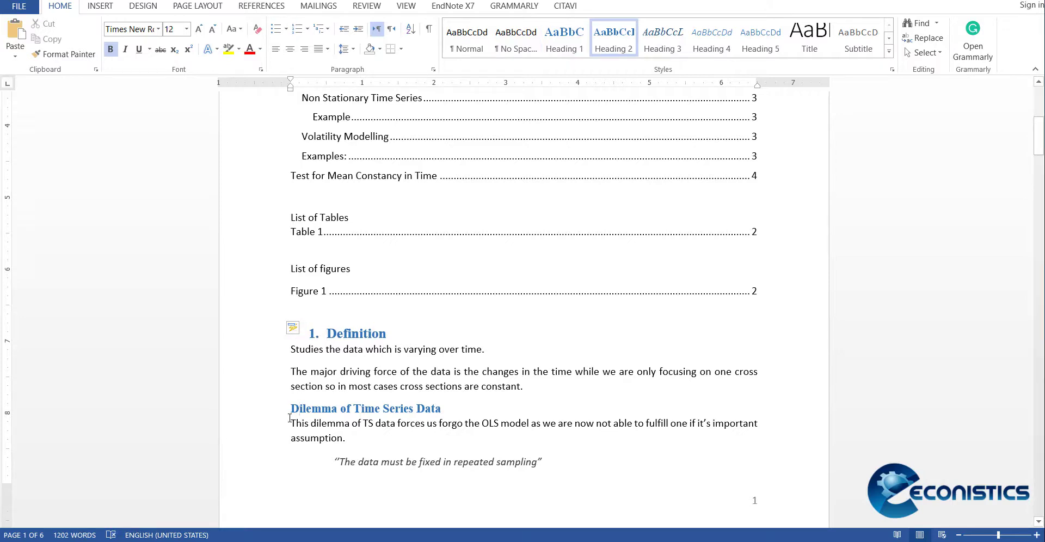
type("1.1.")
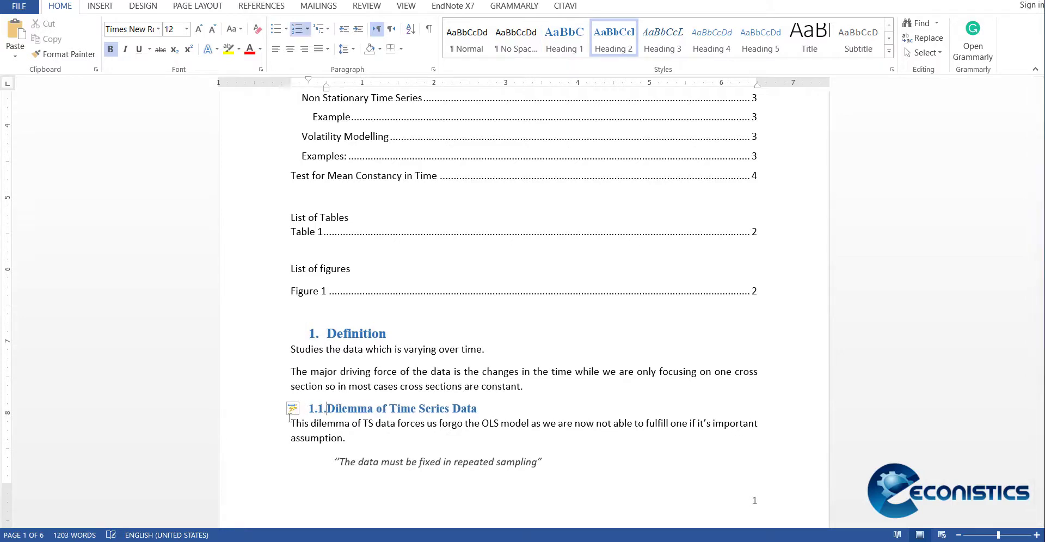
Step: Number the Example heading below the Dilemma of Time Series Data section as 1.1.1
scroll(294, 422, "down", 6)
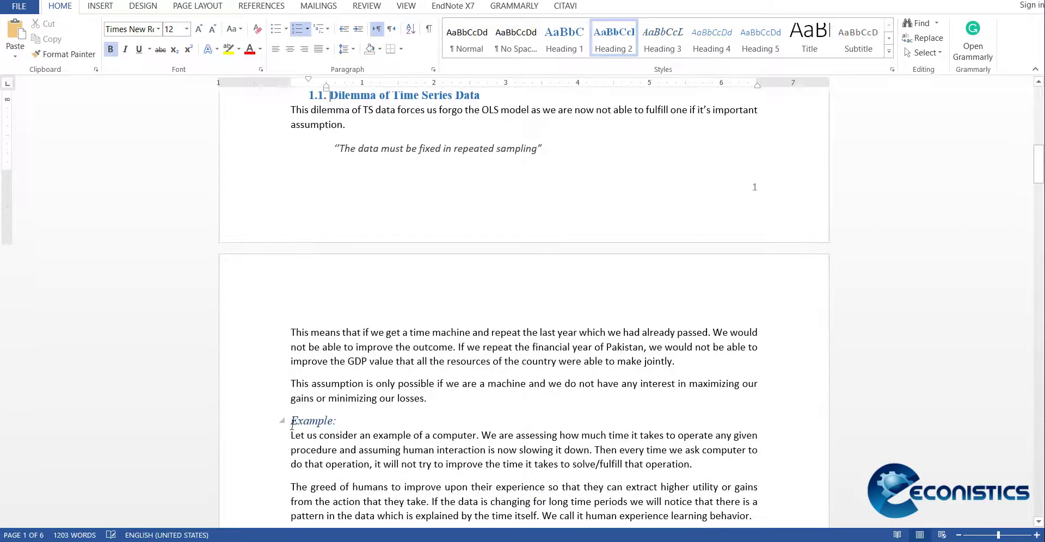
left_click(292, 421)
type("1.1.1.")
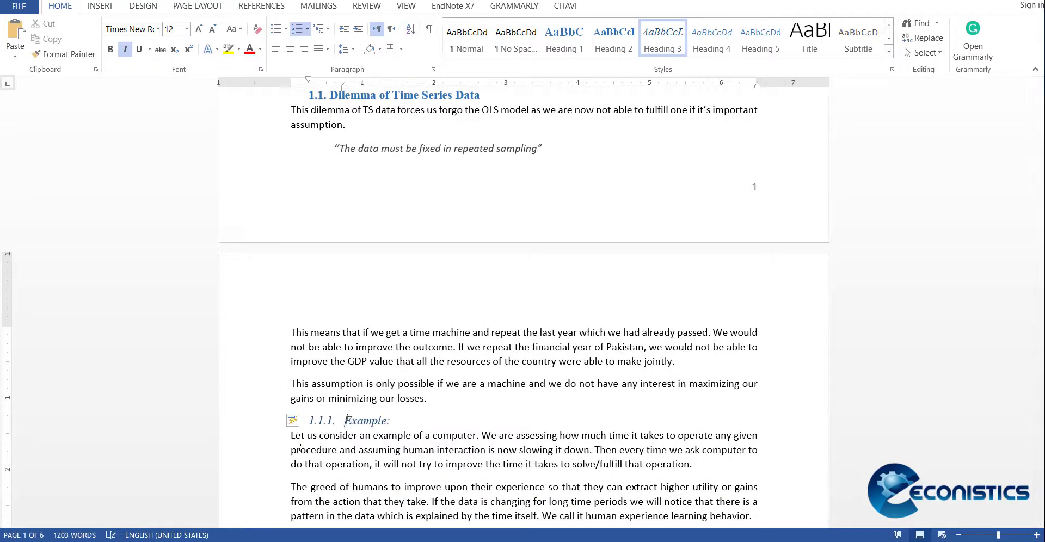
Step: Update the entire table of contents below the document title so that it includes the new heading numbers
scroll(327, 449, "down", 1)
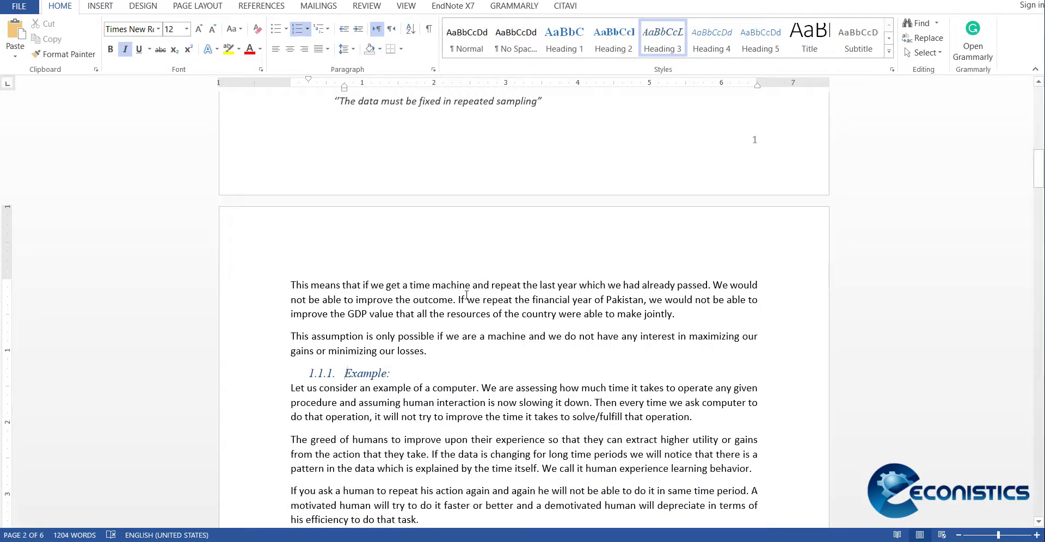
scroll(466, 295, "up", 8)
scroll(467, 295, "up", 4)
right_click(343, 279)
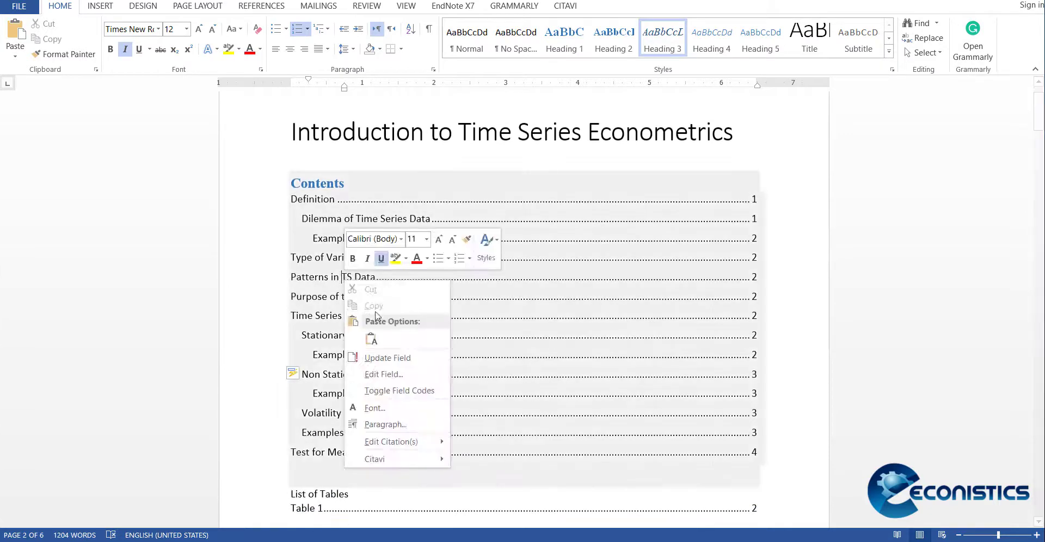
left_click(404, 358)
left_click(430, 287)
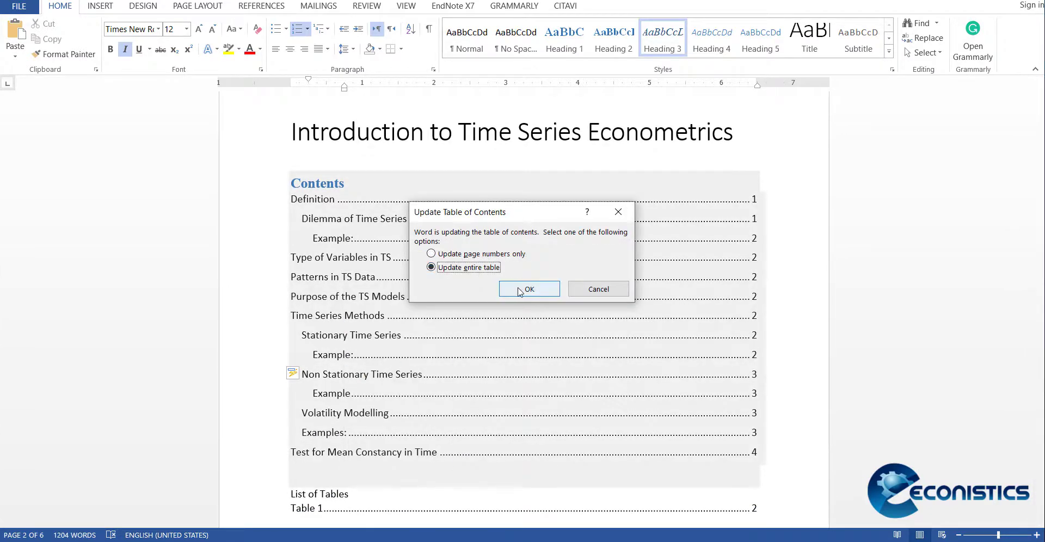
left_click(525, 290)
left_click(301, 203)
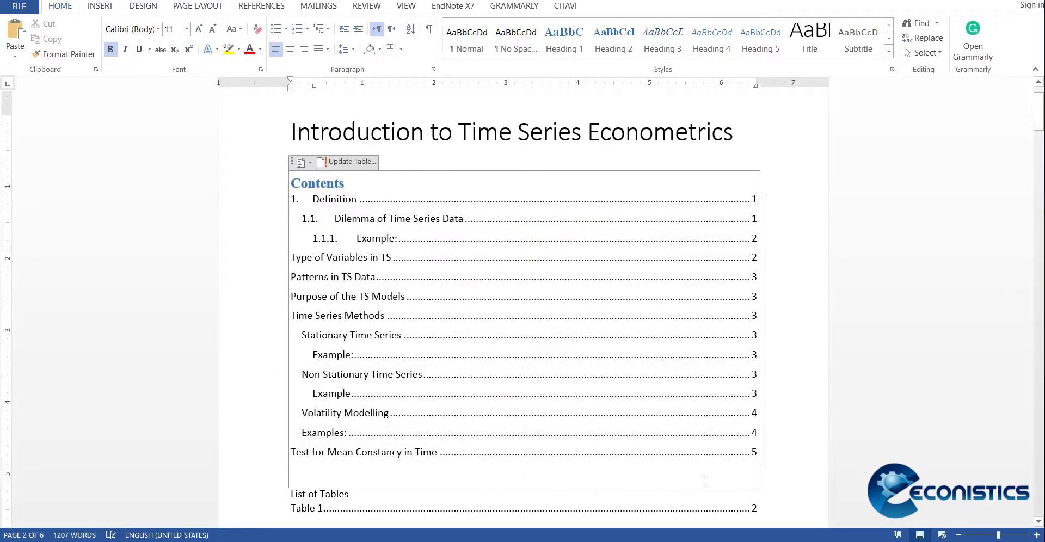
Step: Review the updated contents, the lists of tables and figures, and the headings and captions throughout the first three pages
scroll(557, 462, "down", 3)
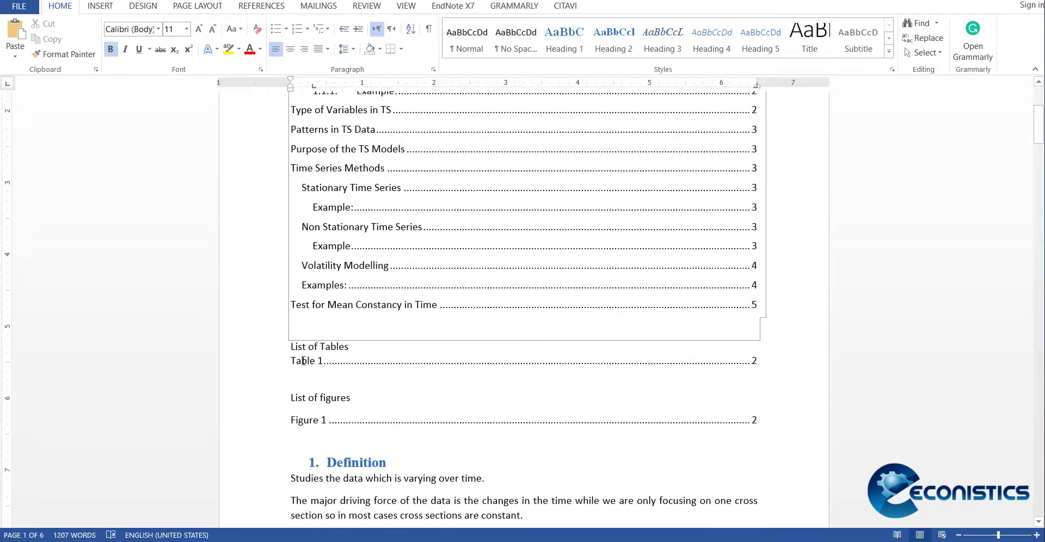
scroll(408, 279, "up", 3)
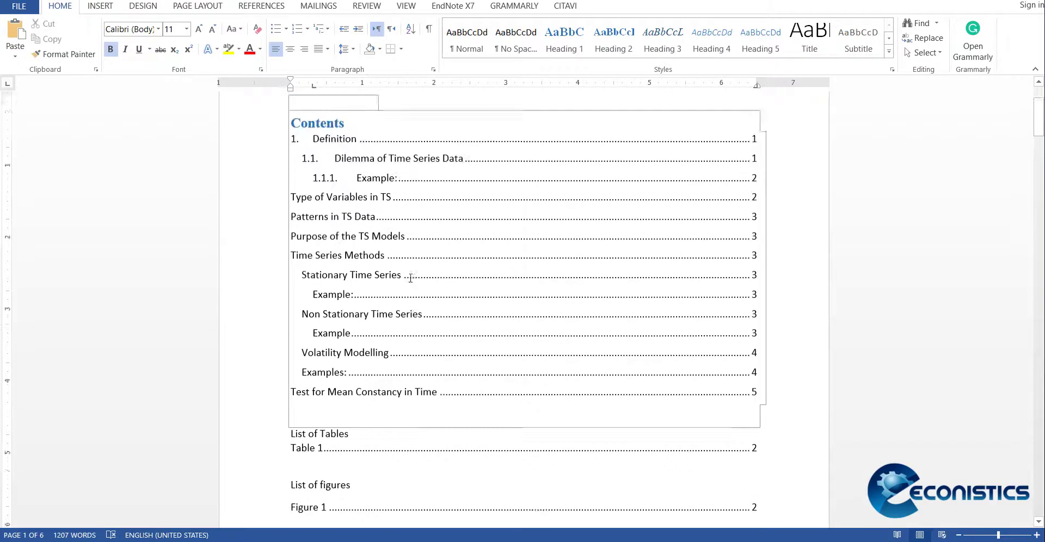
scroll(533, 328, "down", 15)
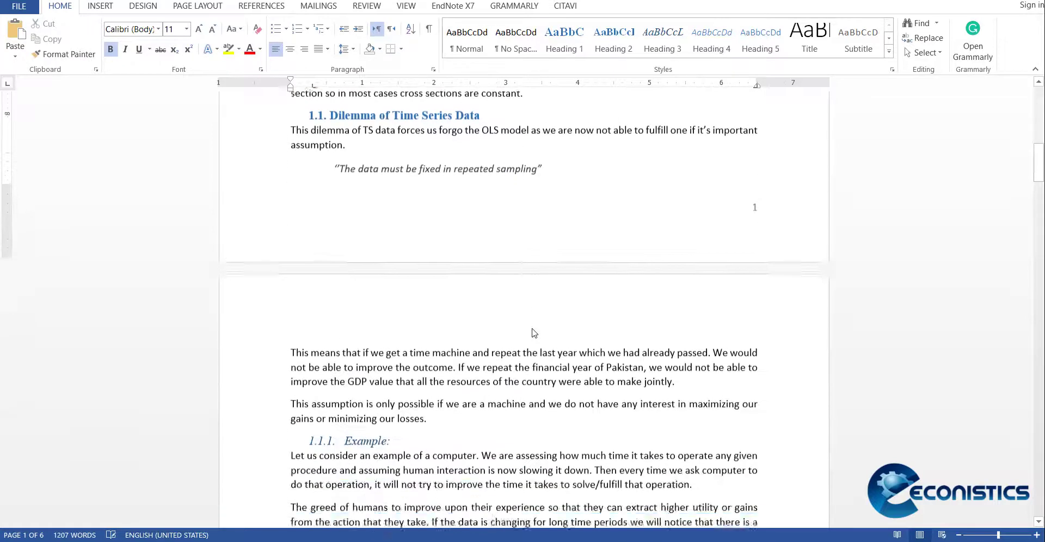
scroll(533, 328, "down", 9)
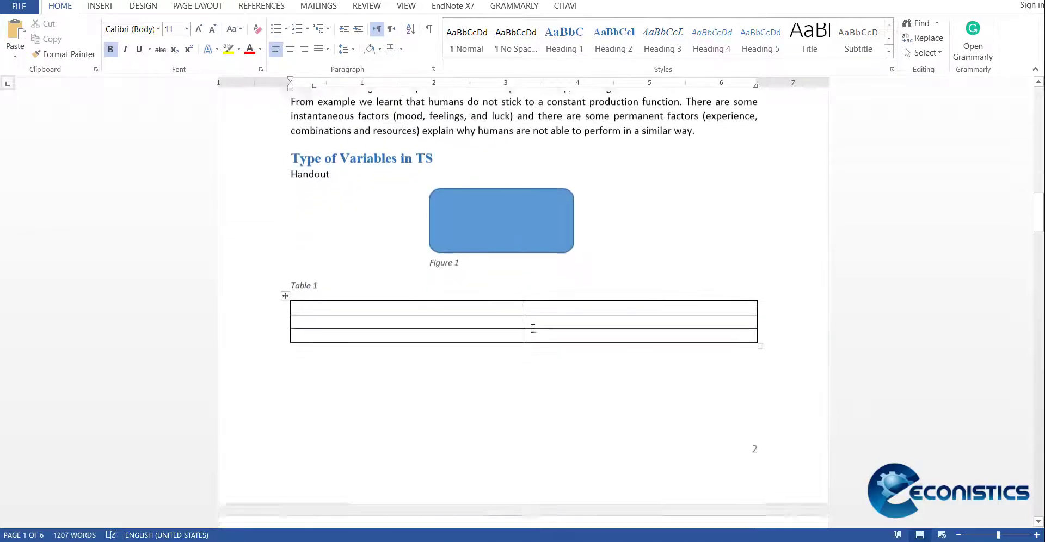
scroll(534, 333, "down", 1)
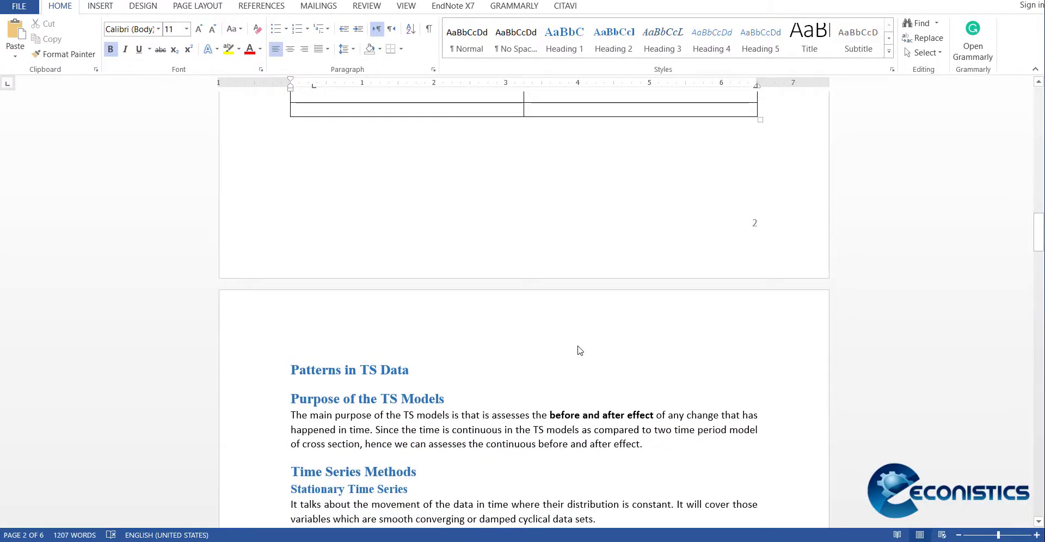
scroll(579, 348, "up", 15)
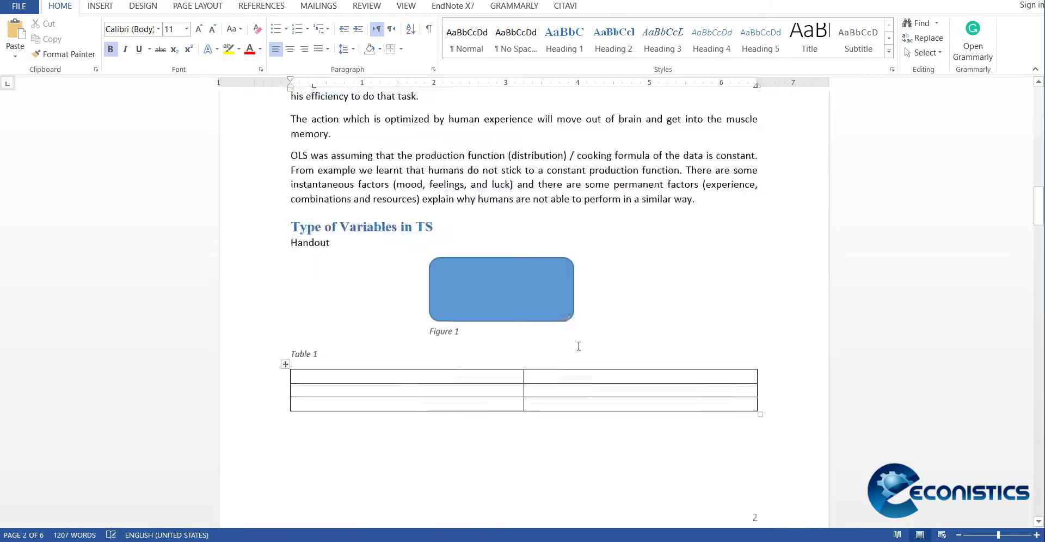
scroll(578, 346, "up", 3)
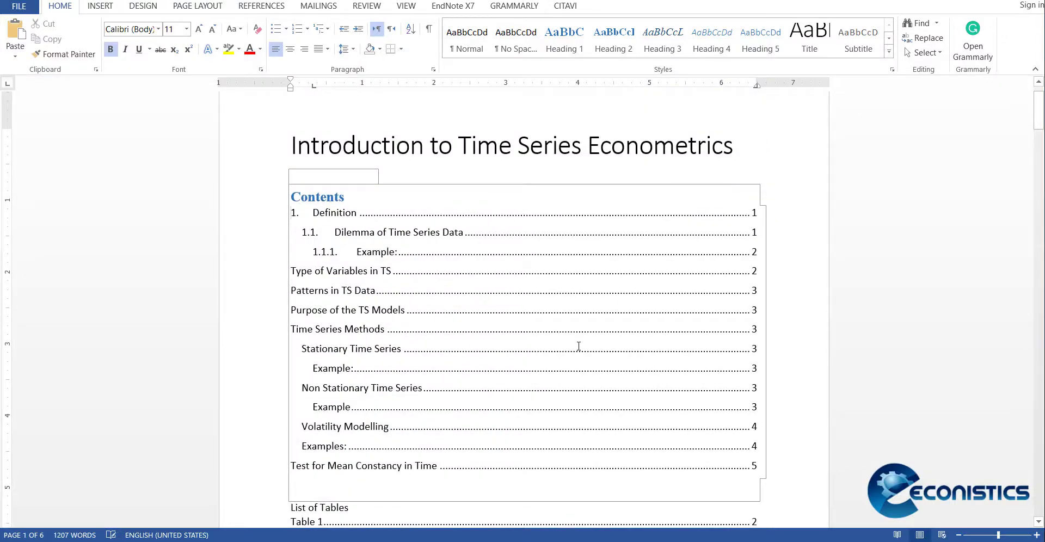